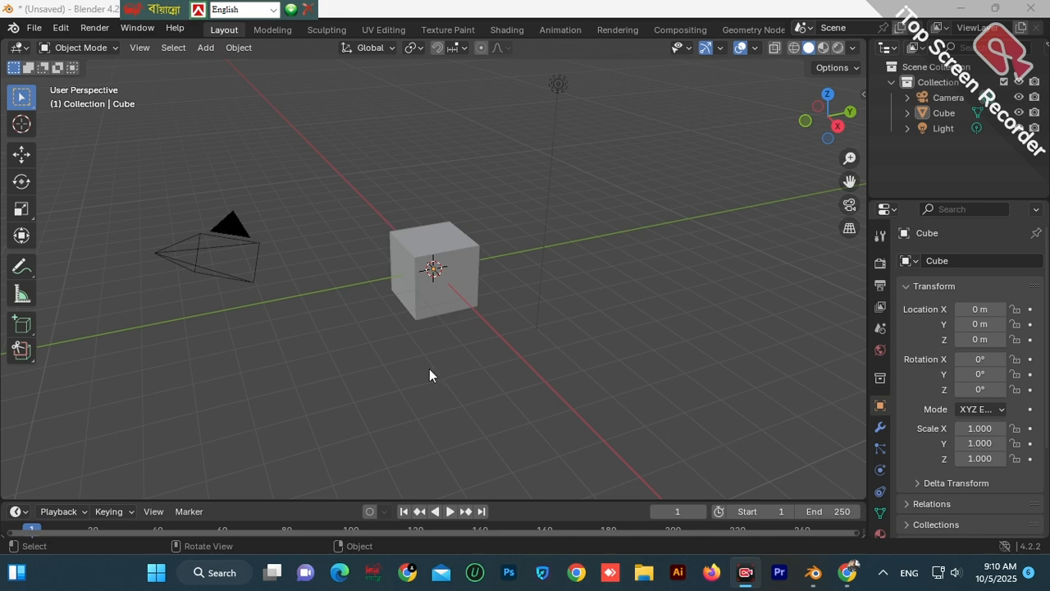
Delete the default cube from the scene
scroll(429, 375, up, 2)
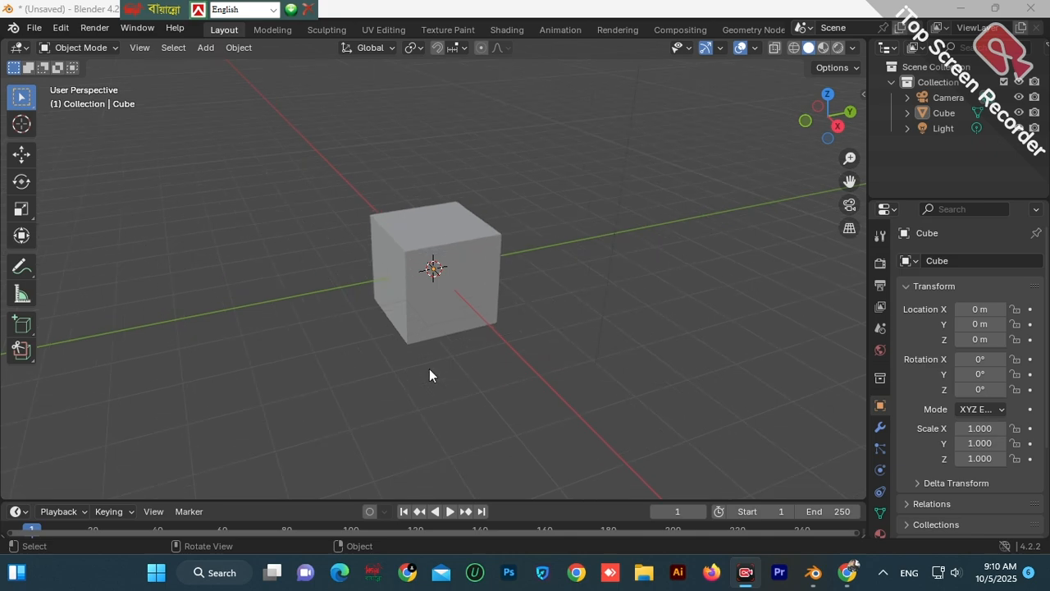
scroll(430, 369, down, 2)
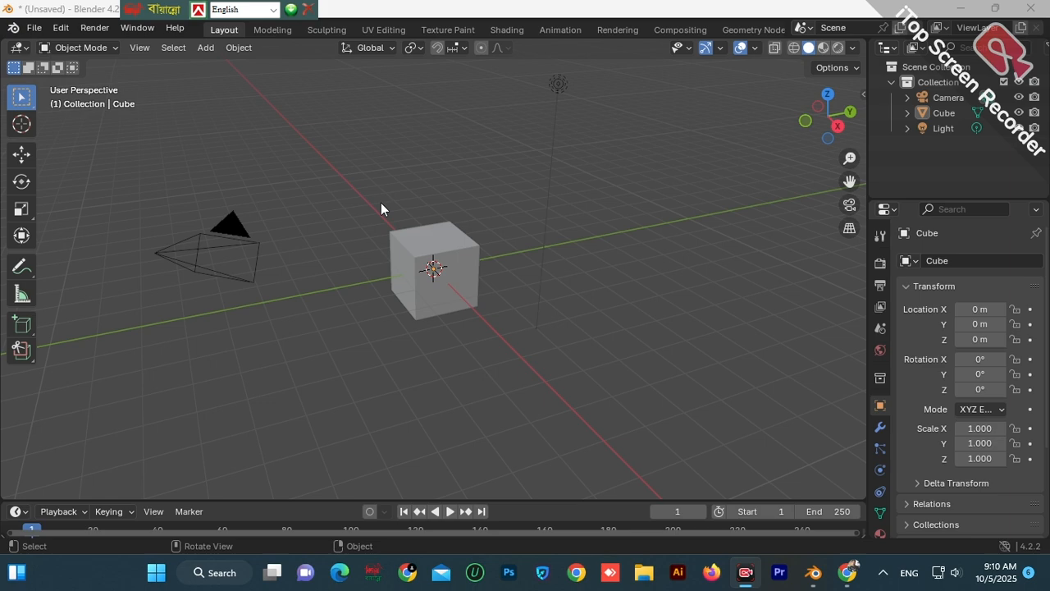
scroll(373, 251, up, 3)
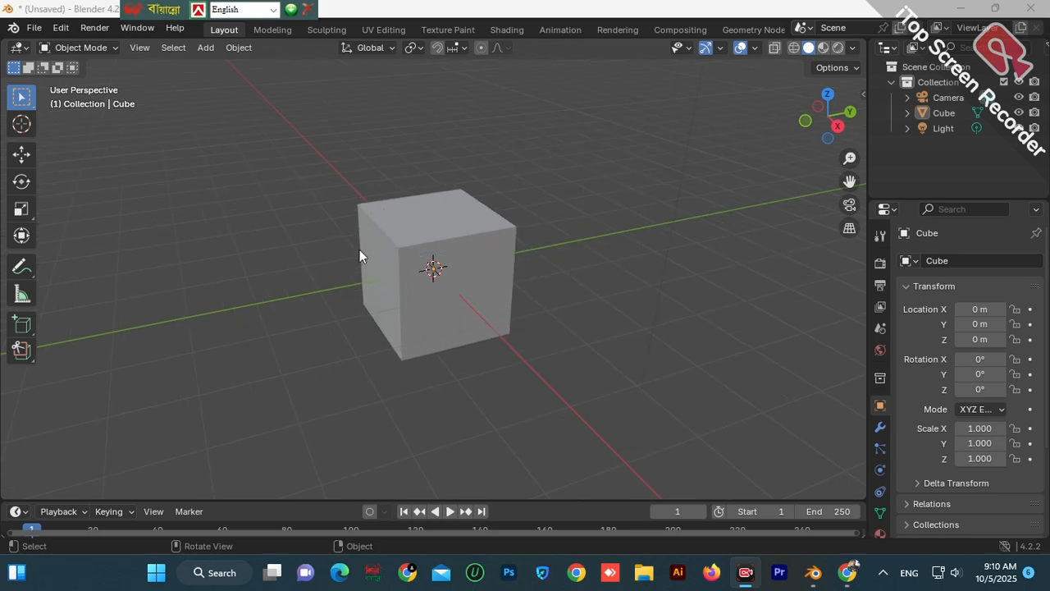
scroll(359, 252, down, 1)
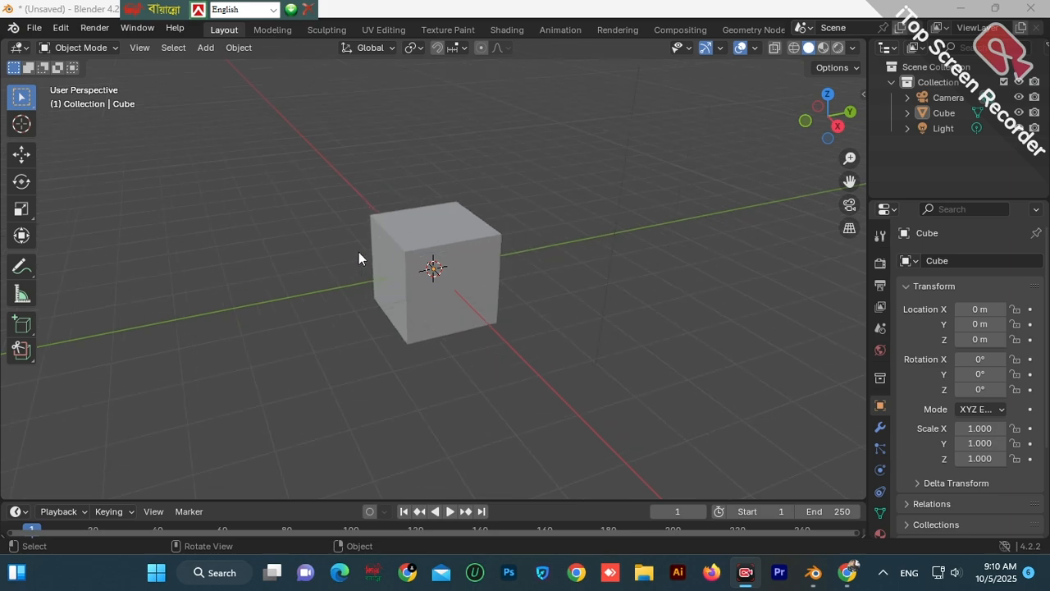
click(433, 320)
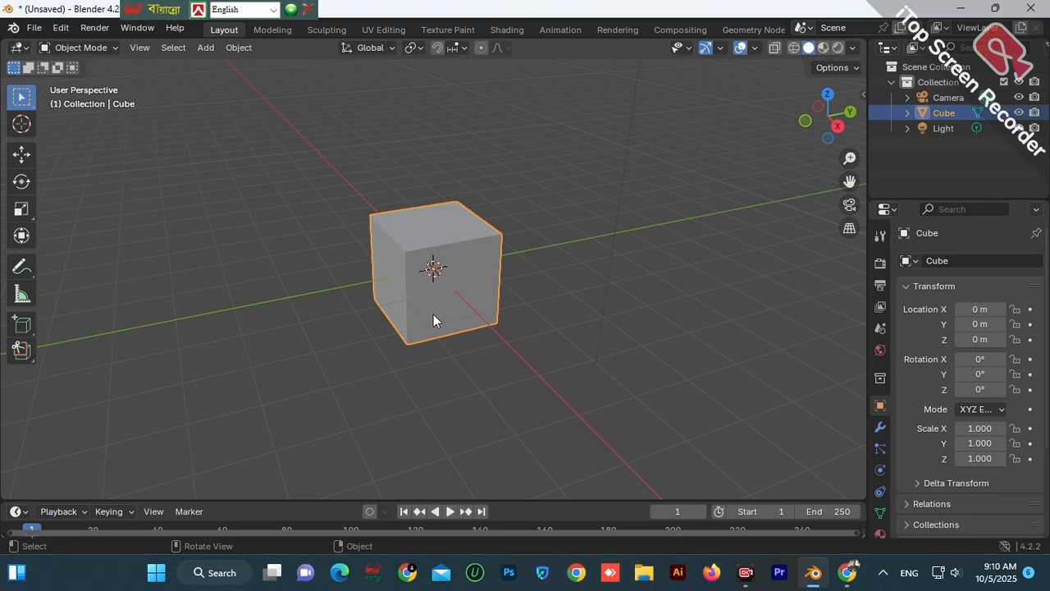
key(Delete)
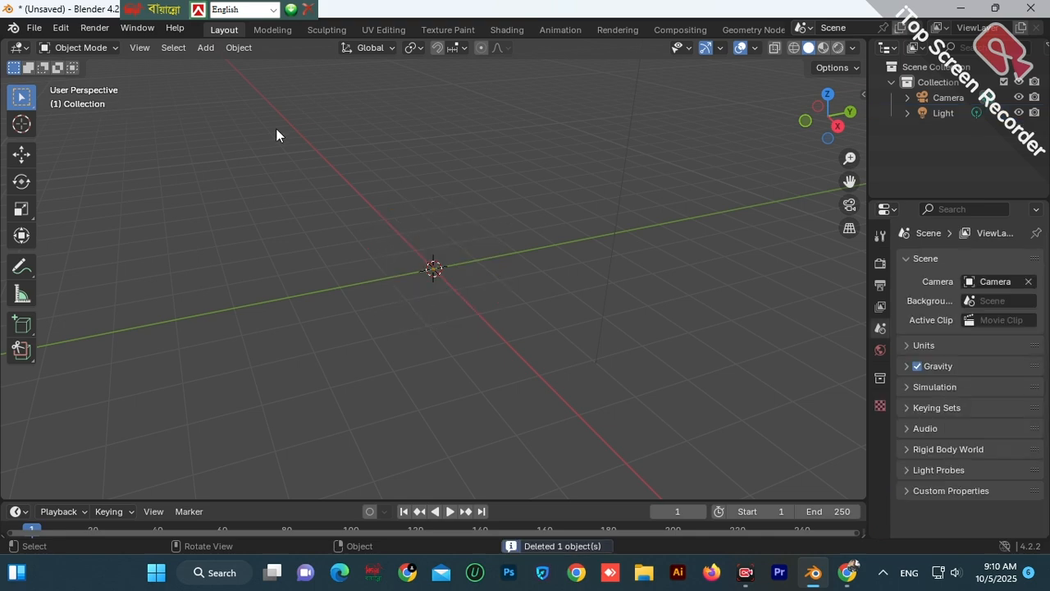
Add a mesh circle at the world origin
click(208, 51)
mouse_move(213, 65)
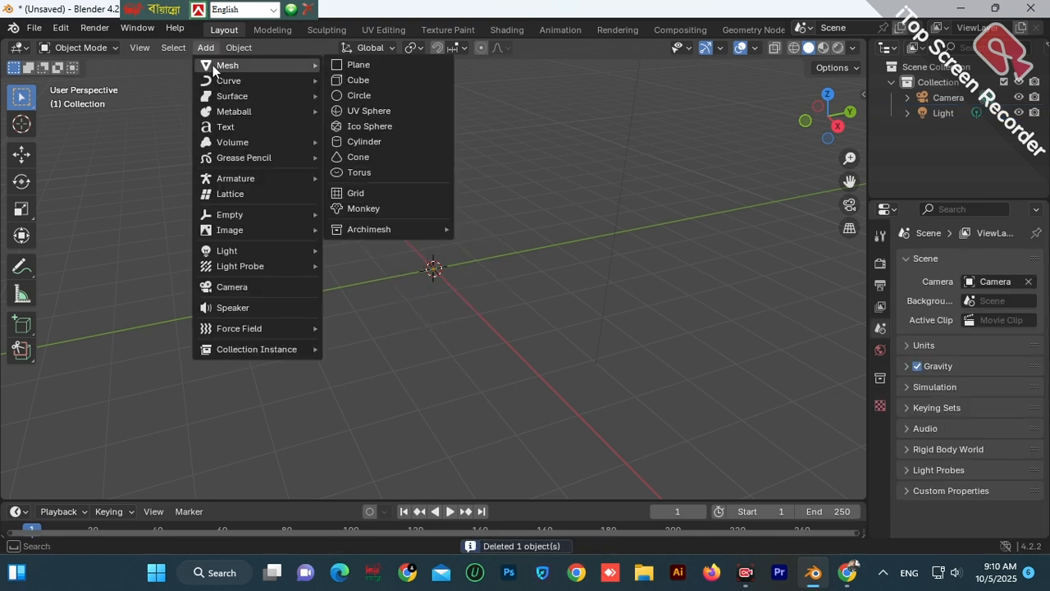
click(362, 95)
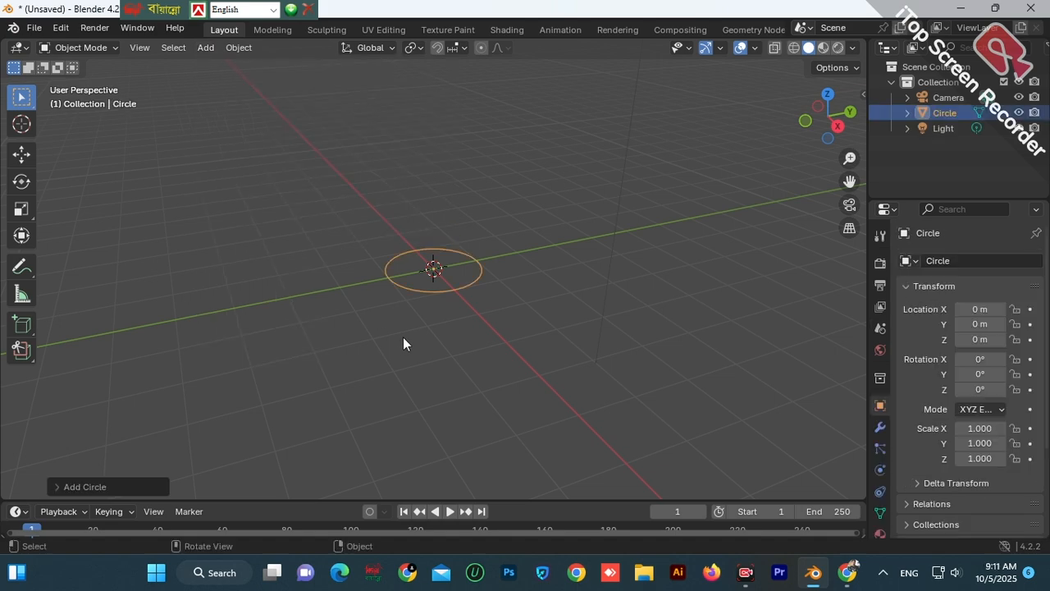
Put the circle into Edit Mode and fill its outline with a face
scroll(444, 334, up, 4)
scroll(445, 334, up, 2)
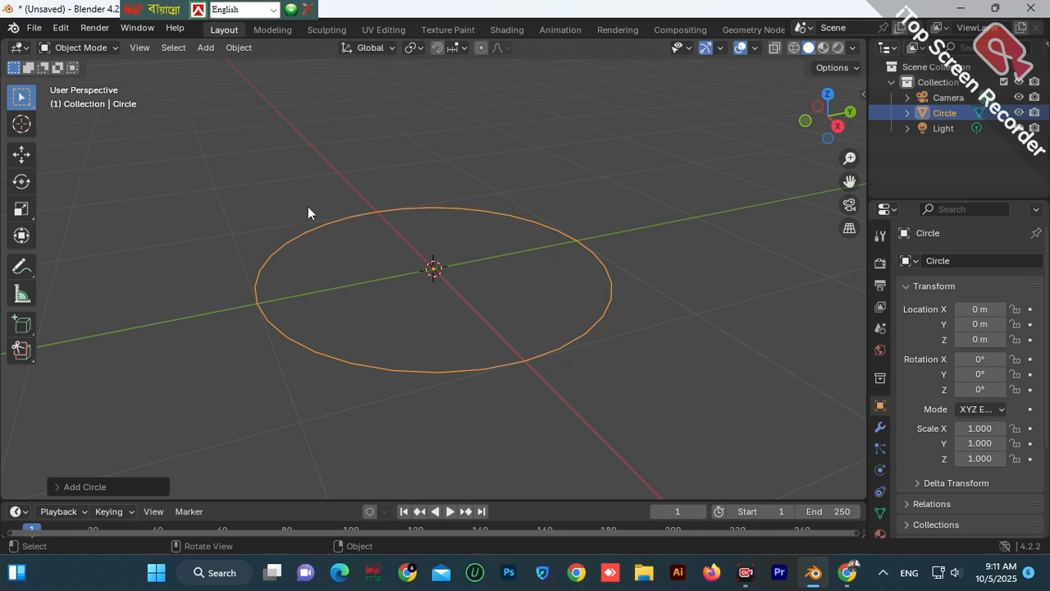
click(113, 47)
click(96, 82)
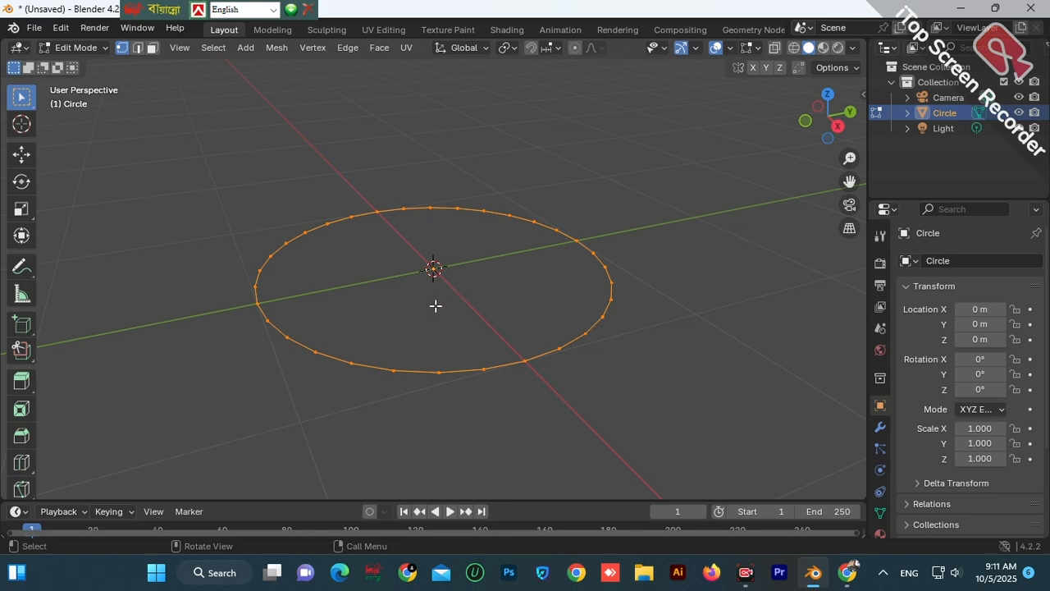
scroll(436, 307, up, 4)
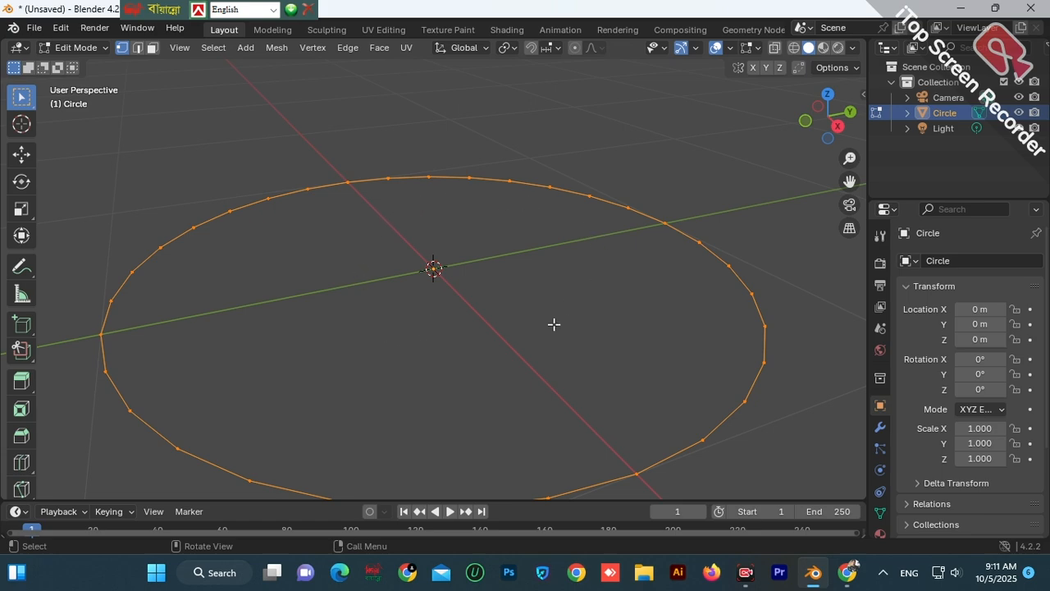
scroll(421, 316, down, 1)
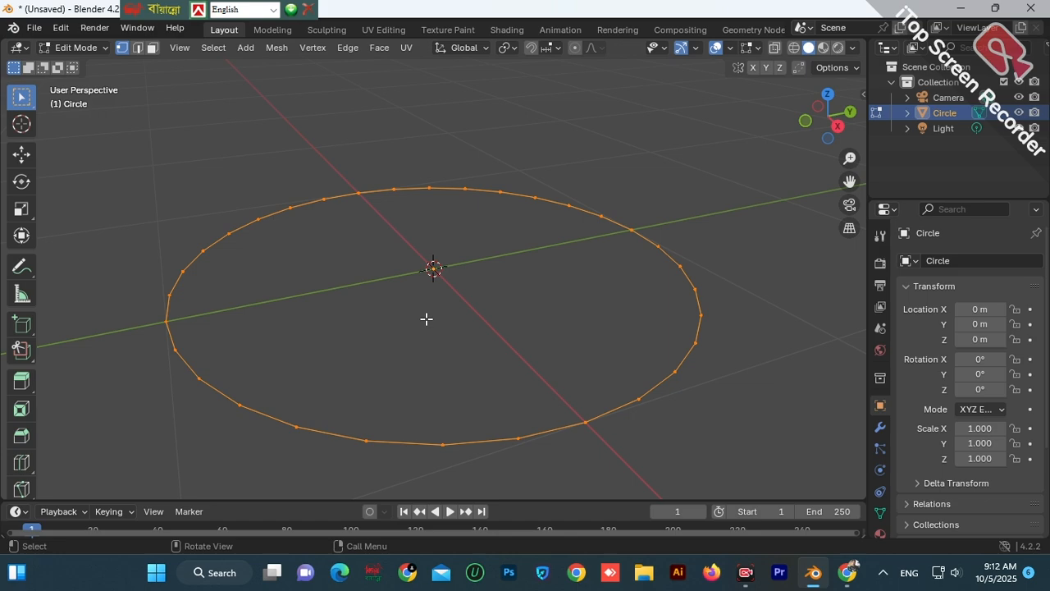
key(f)
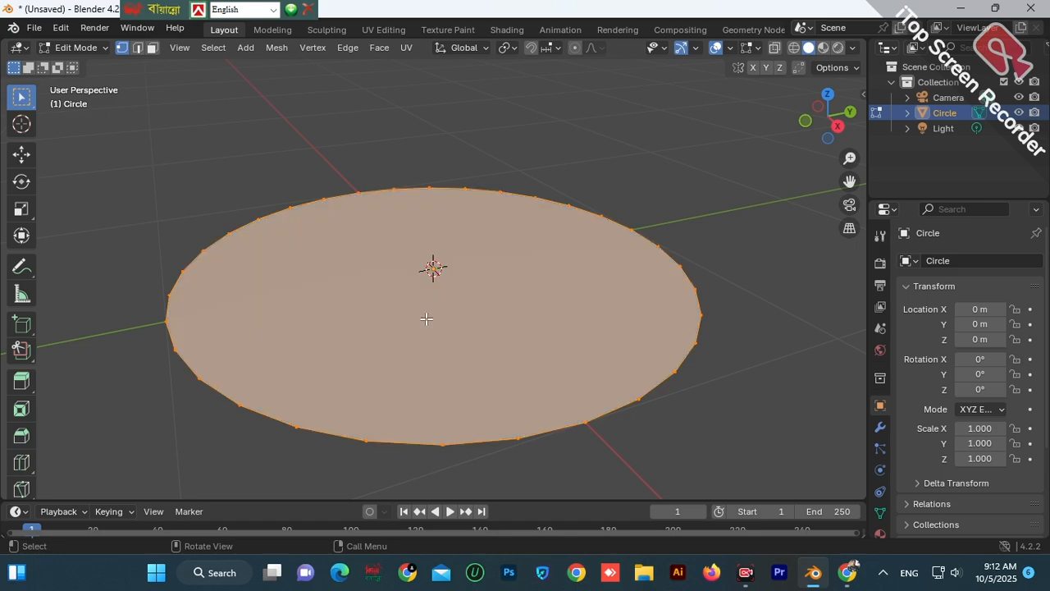
Extrude the filled disc upward twice with Extrude Region, making two thin stacked bands of similar height
scroll(427, 318, up, 3)
scroll(426, 318, down, 3)
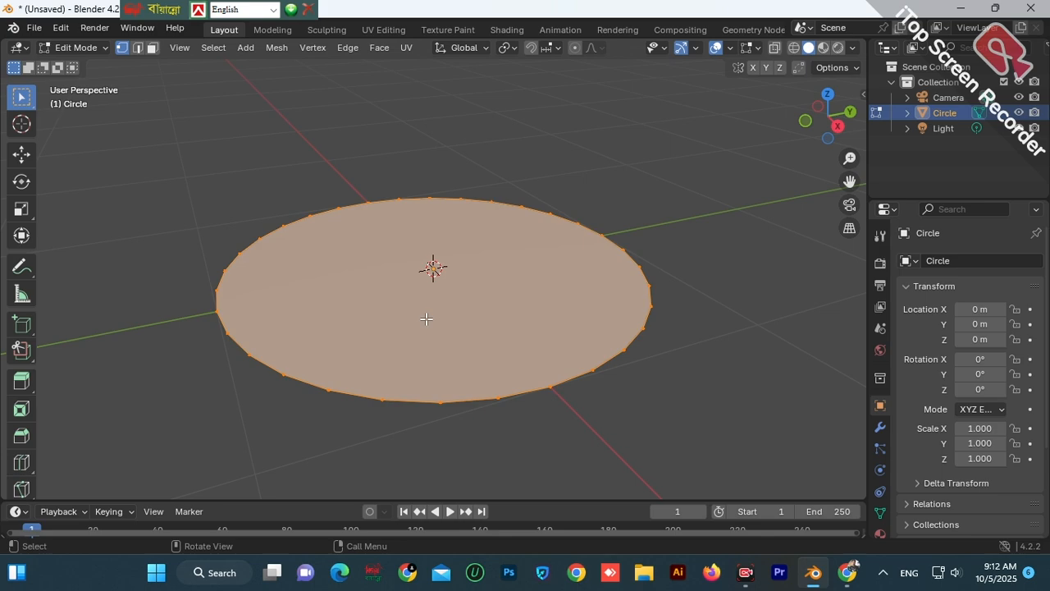
click(20, 382)
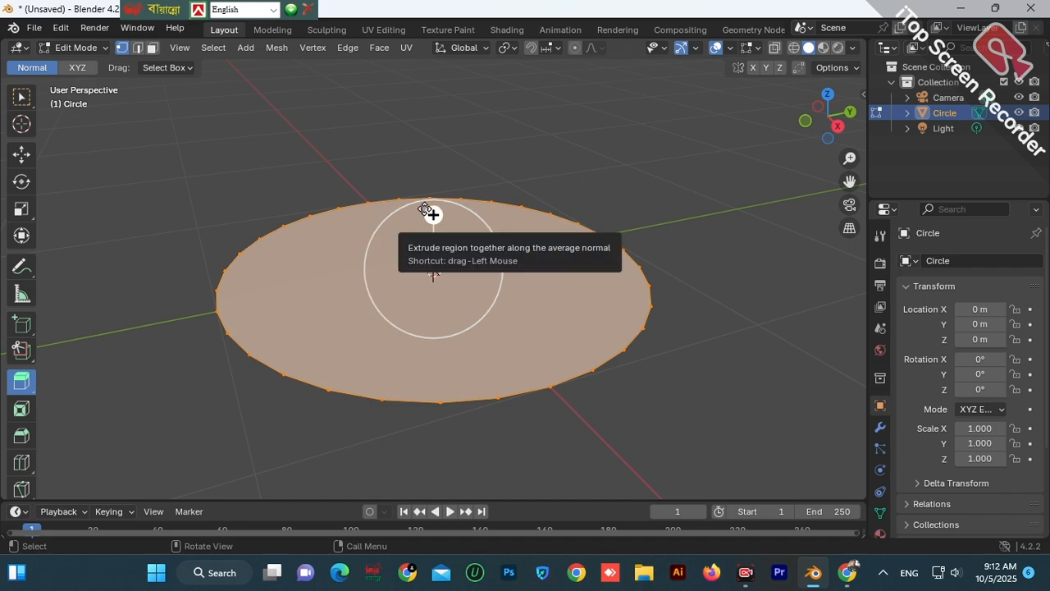
drag(430, 212, 429, 176)
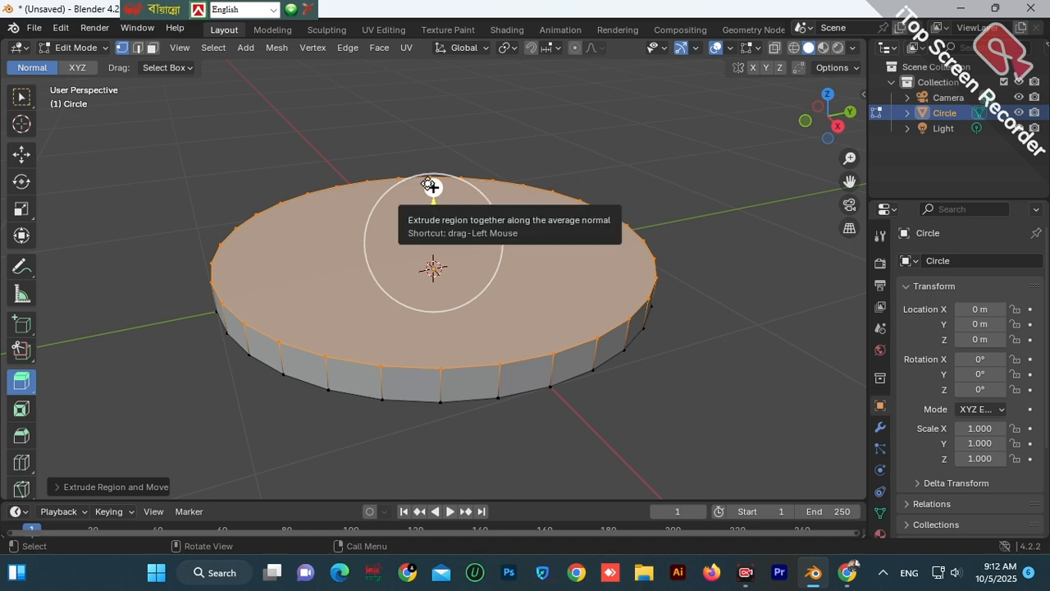
drag(430, 186, 427, 153)
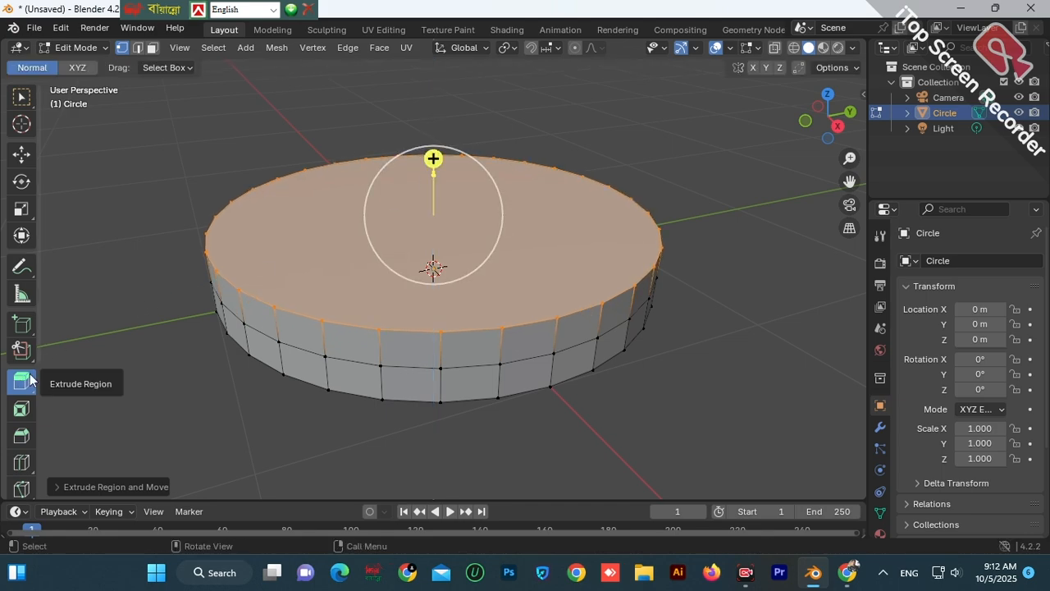
Scale the top face inward evenly and lower it about 0.14 m along Z, forming a nearly flat ledge around it
click(22, 209)
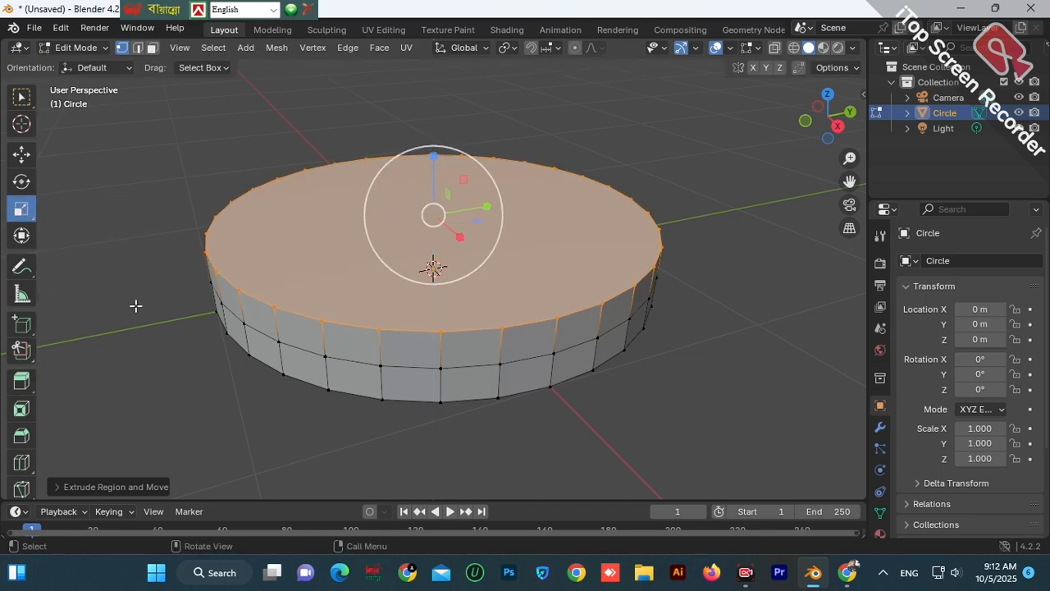
drag(450, 277, 446, 270)
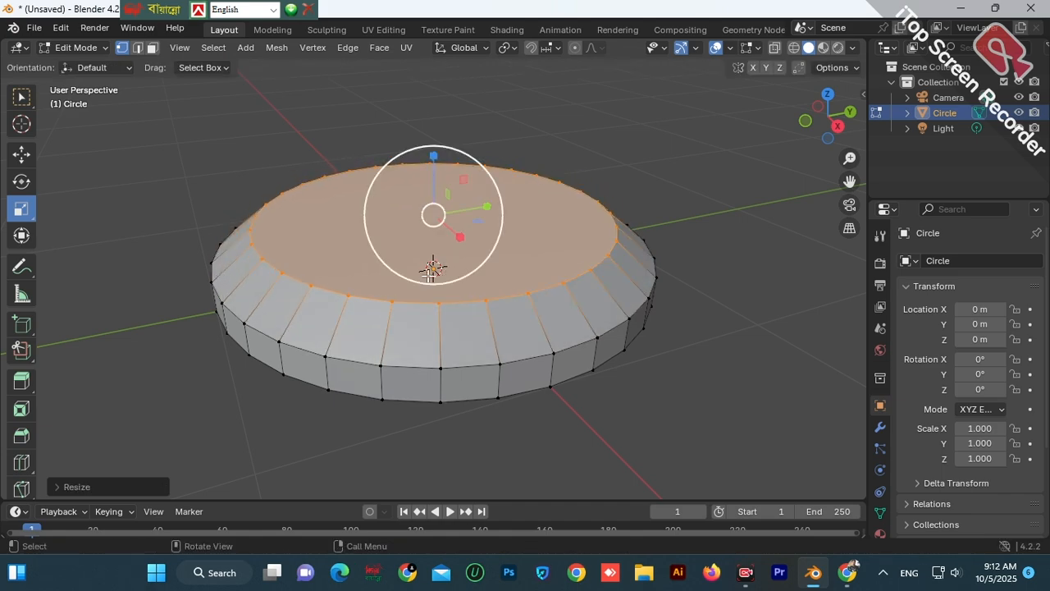
click(21, 153)
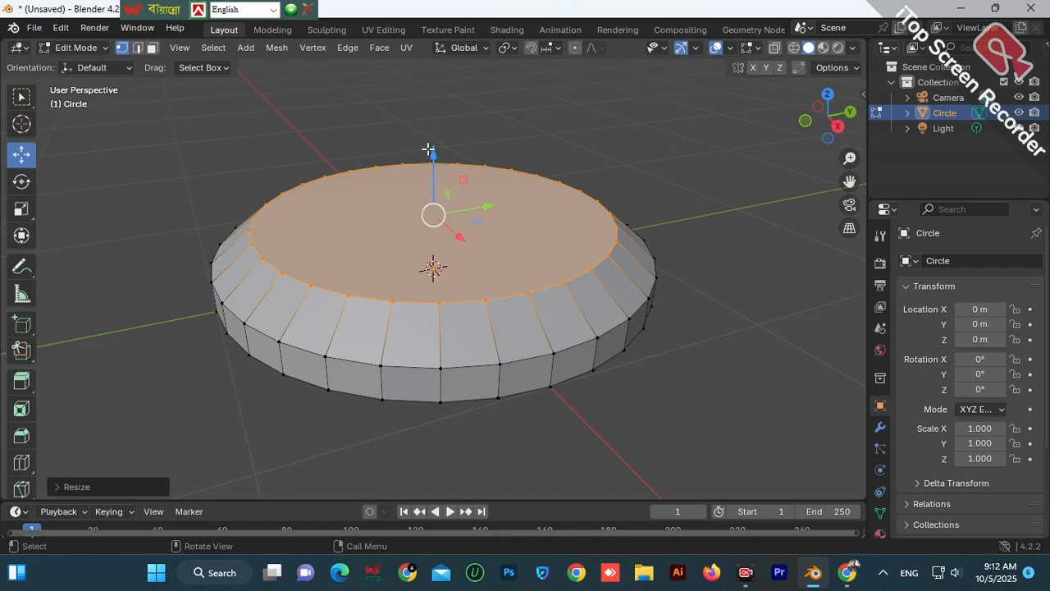
drag(428, 151, 428, 179)
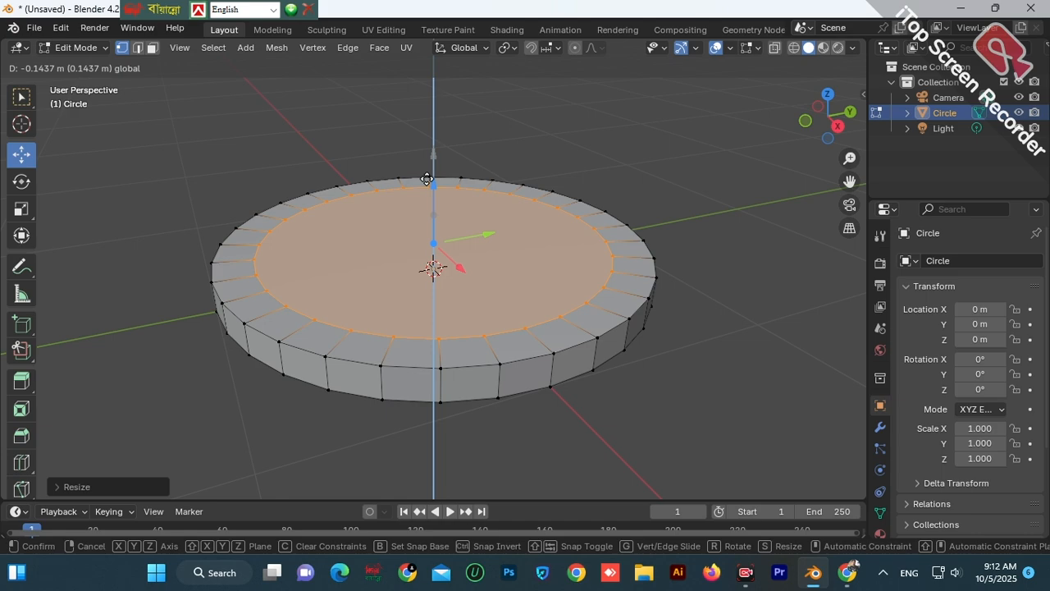
drag(428, 179, 428, 179)
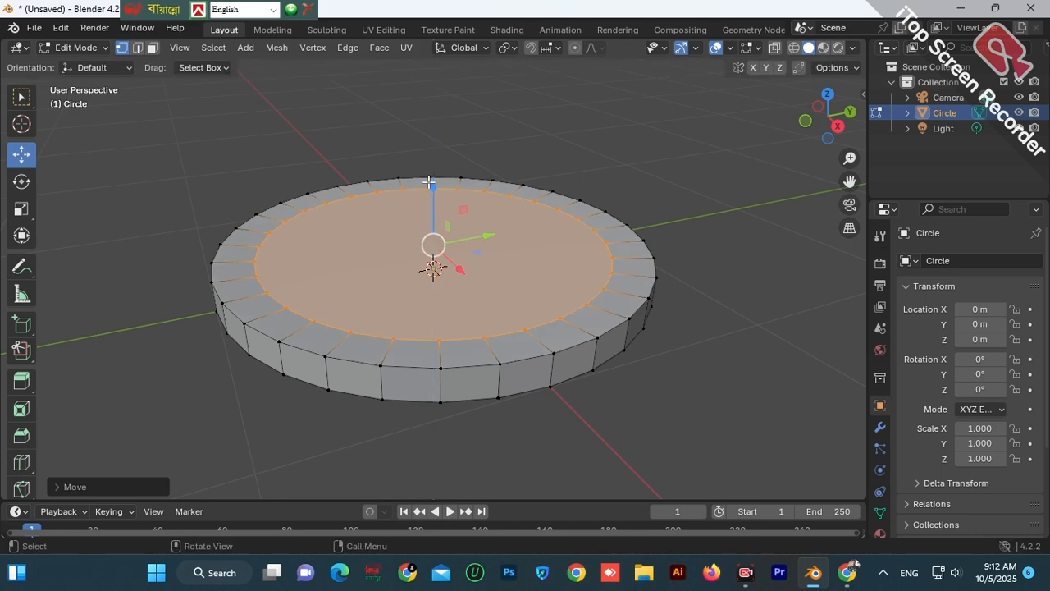
Extrude the inner top face upward twice by small amounts to raise a second tier
scroll(469, 299, up, 3)
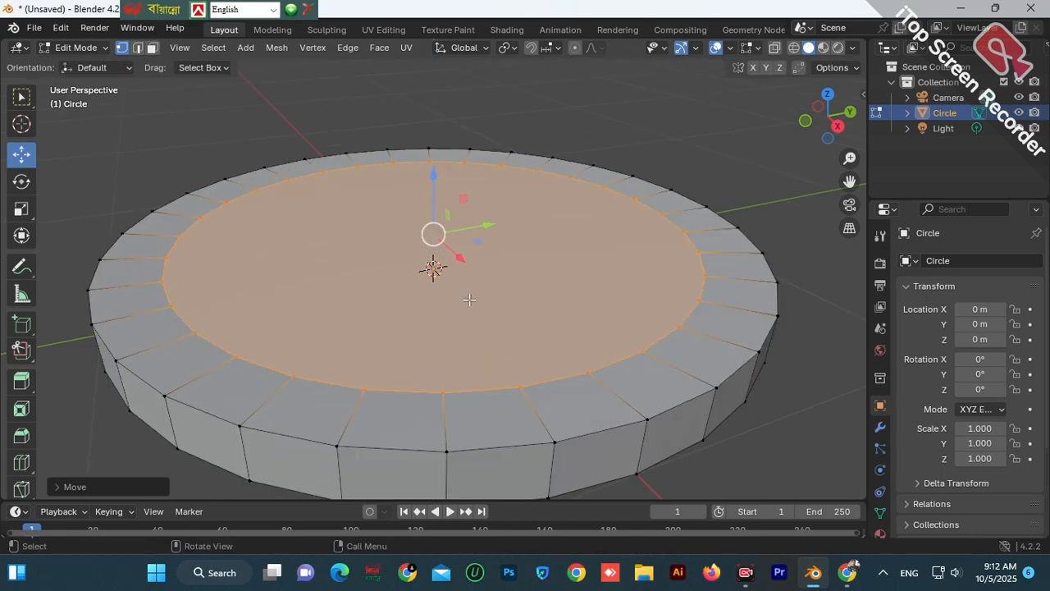
click(33, 378)
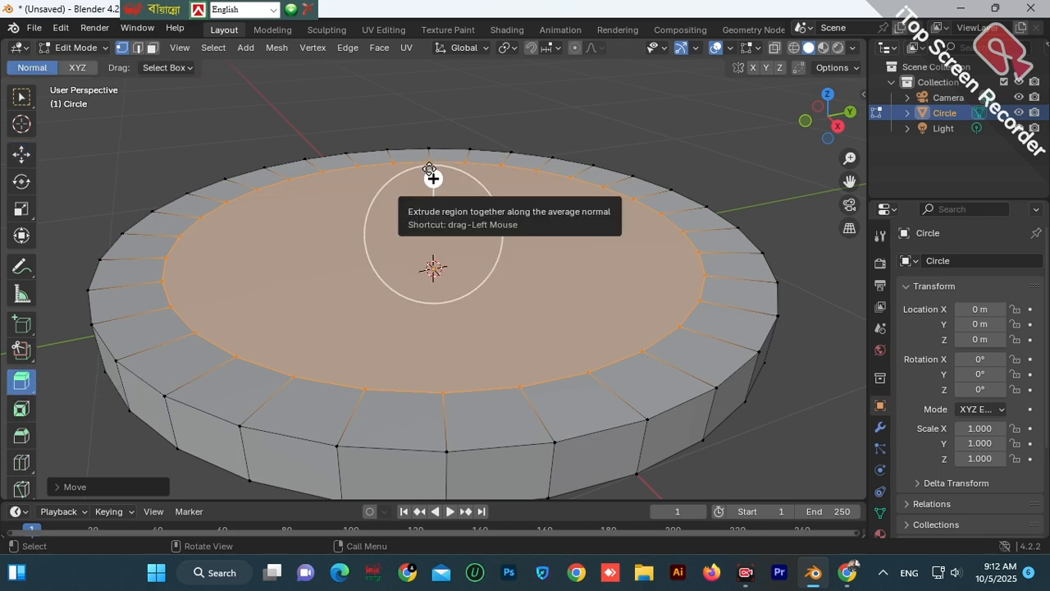
drag(427, 158, 428, 142)
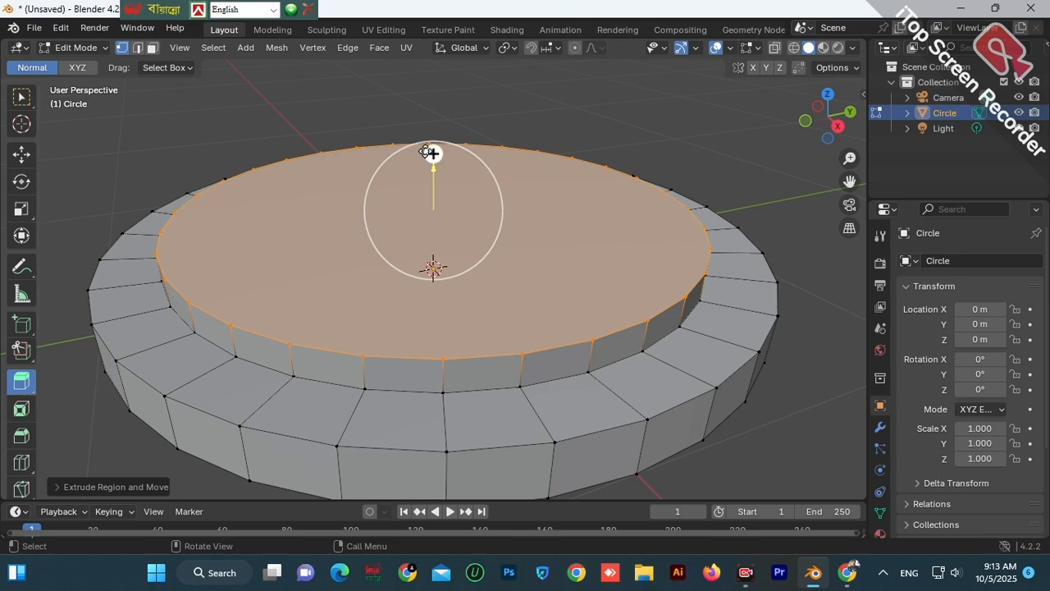
drag(430, 153, 428, 121)
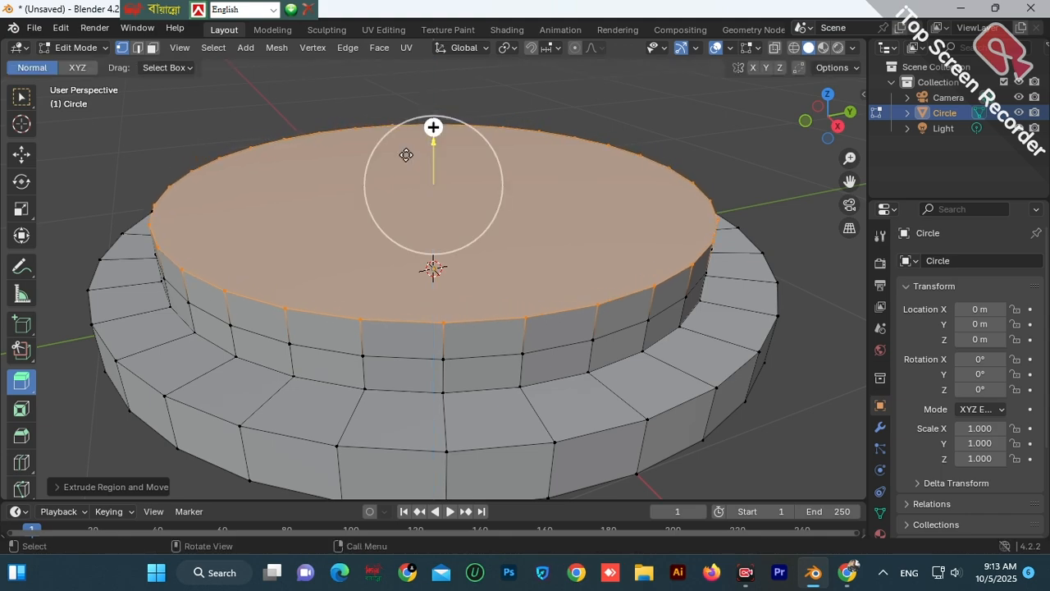
Shrink the second tier's top face evenly and lower it along Z to form another nearly flat ledge
click(21, 208)
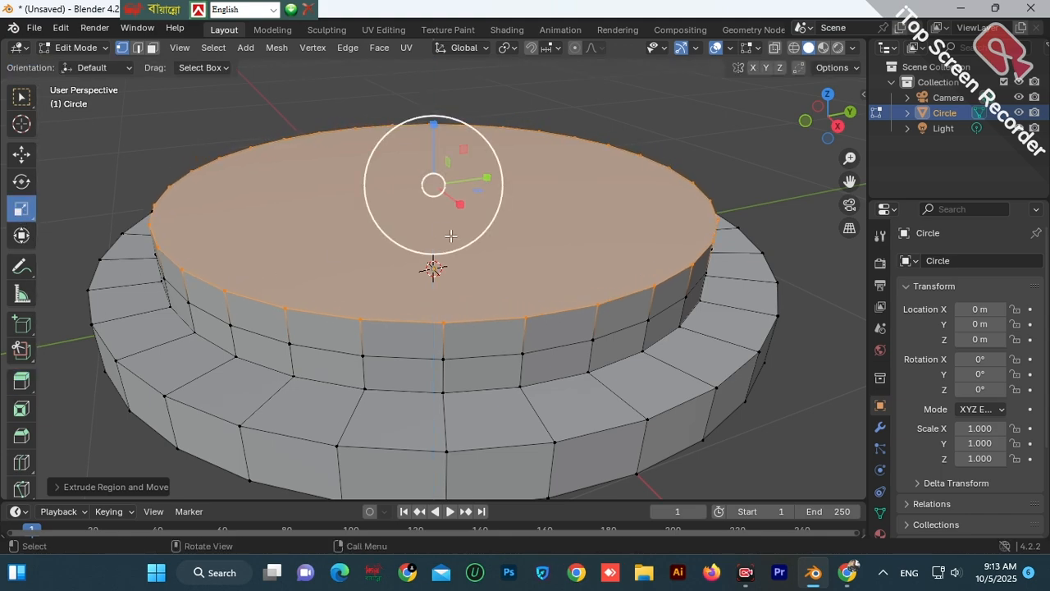
drag(461, 240, 457, 235)
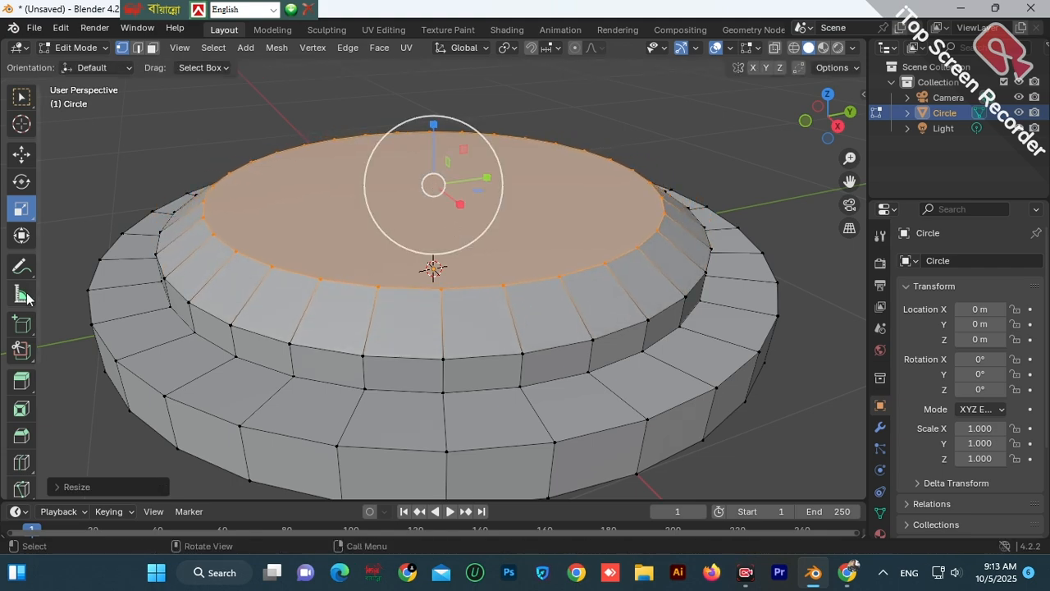
click(22, 154)
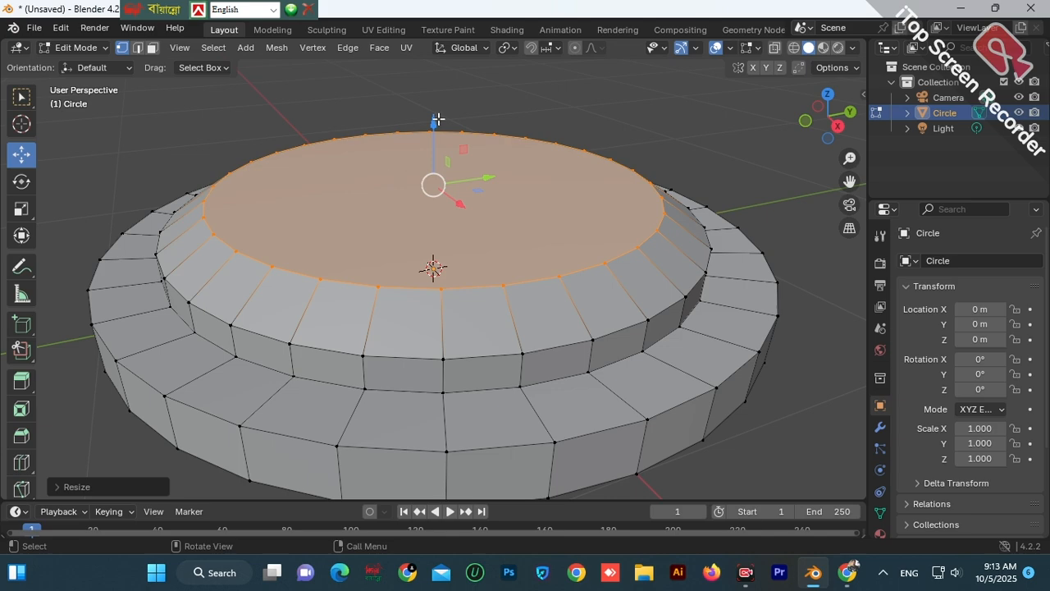
drag(428, 117, 423, 148)
Extrude the innermost top face upward into a cylinder clearly taller than the two tiers below
scroll(447, 185, down, 2)
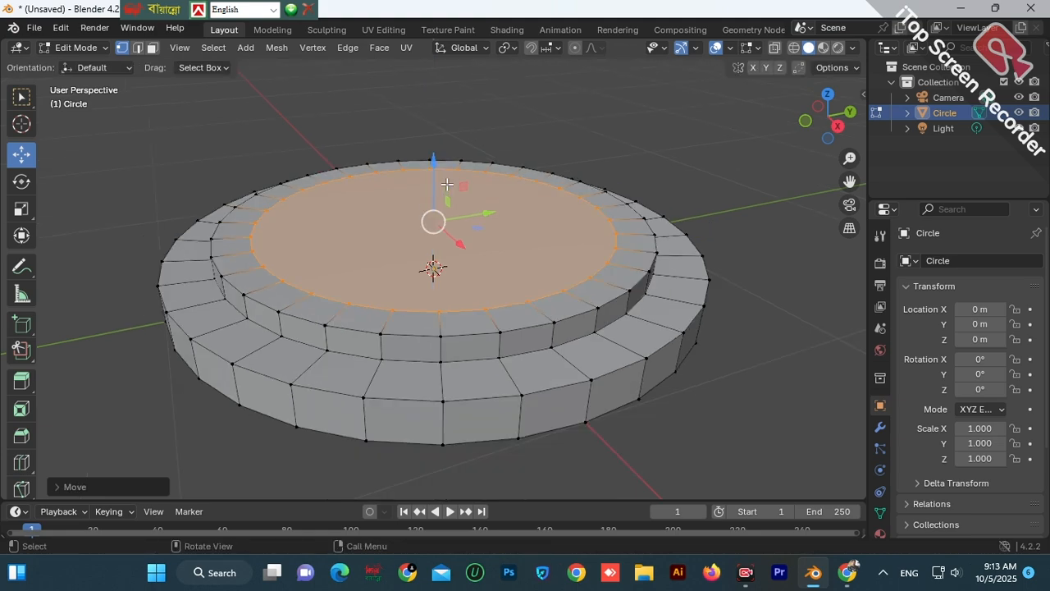
click(22, 380)
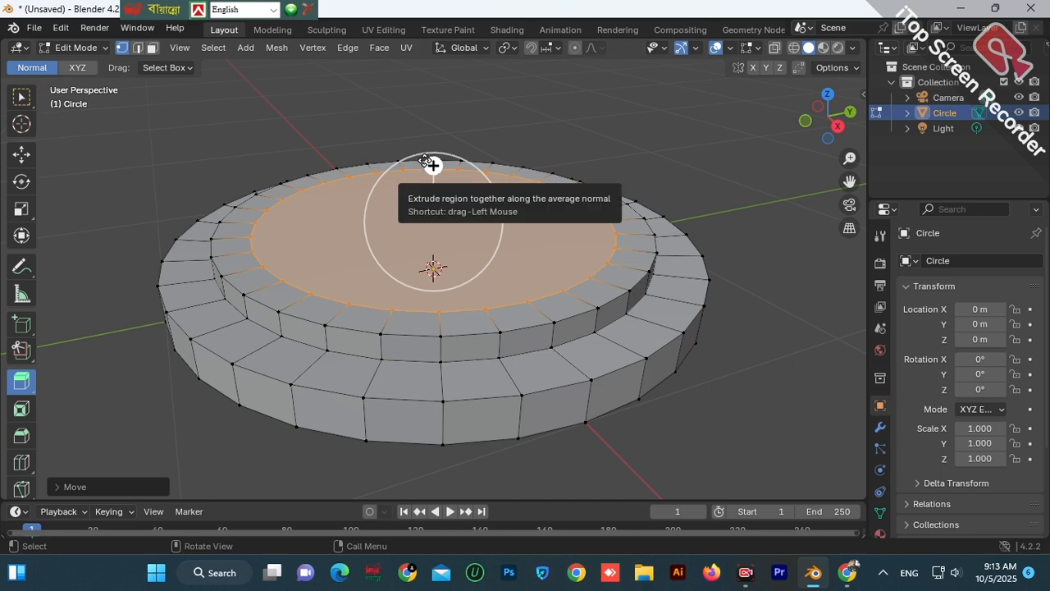
drag(433, 165, 421, 72)
scroll(443, 194, down, 3)
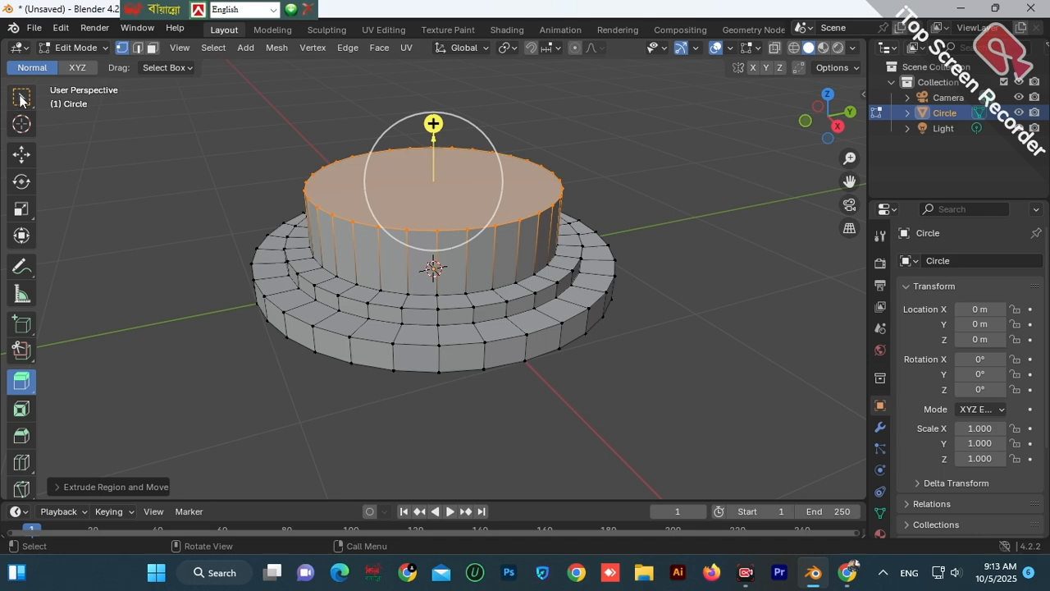
Switch to the Select Box tool and return the tiered model to Object Mode
click(21, 99)
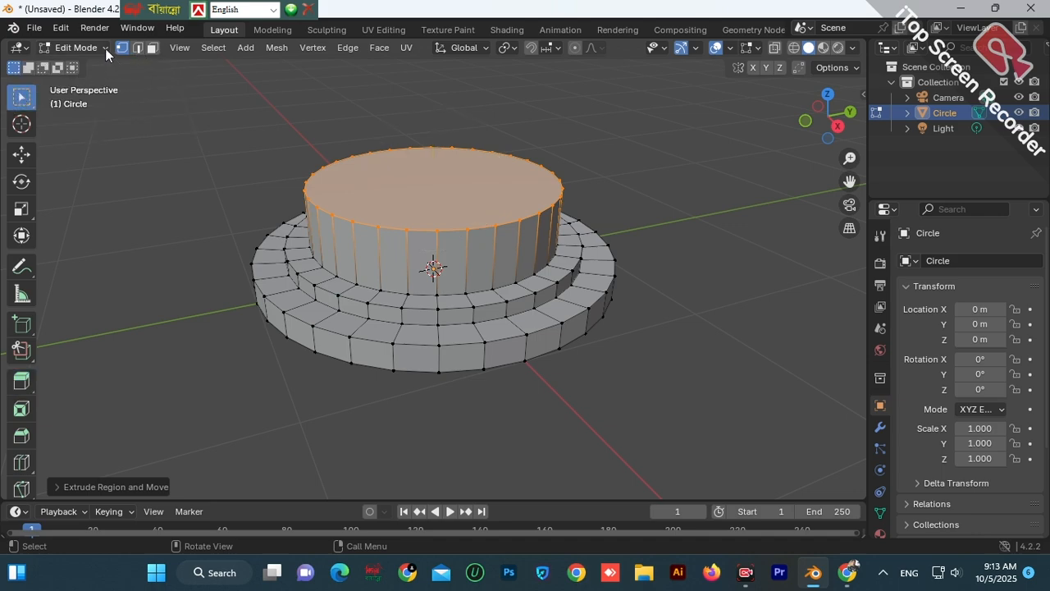
click(105, 48)
click(89, 65)
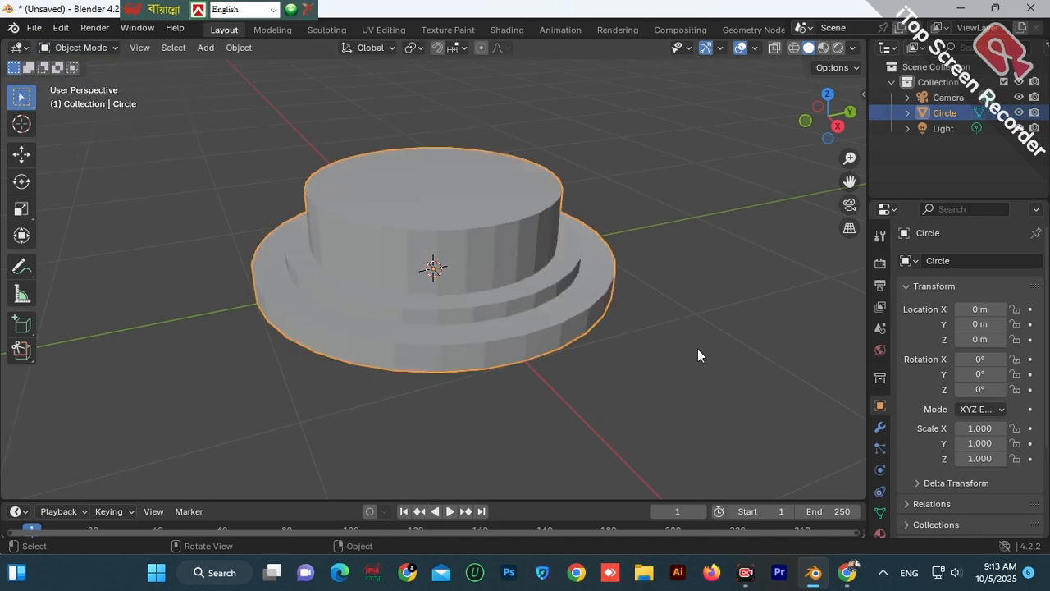
scroll(698, 350, up, 1)
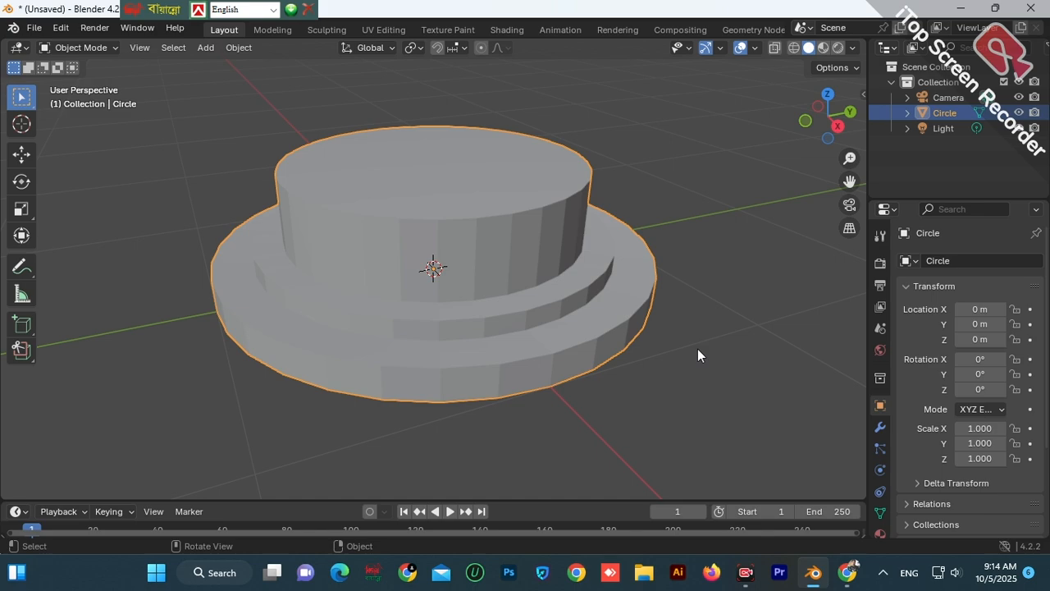
Copy the tiered base object and paste a duplicate in the same place
scroll(640, 355, down, 3)
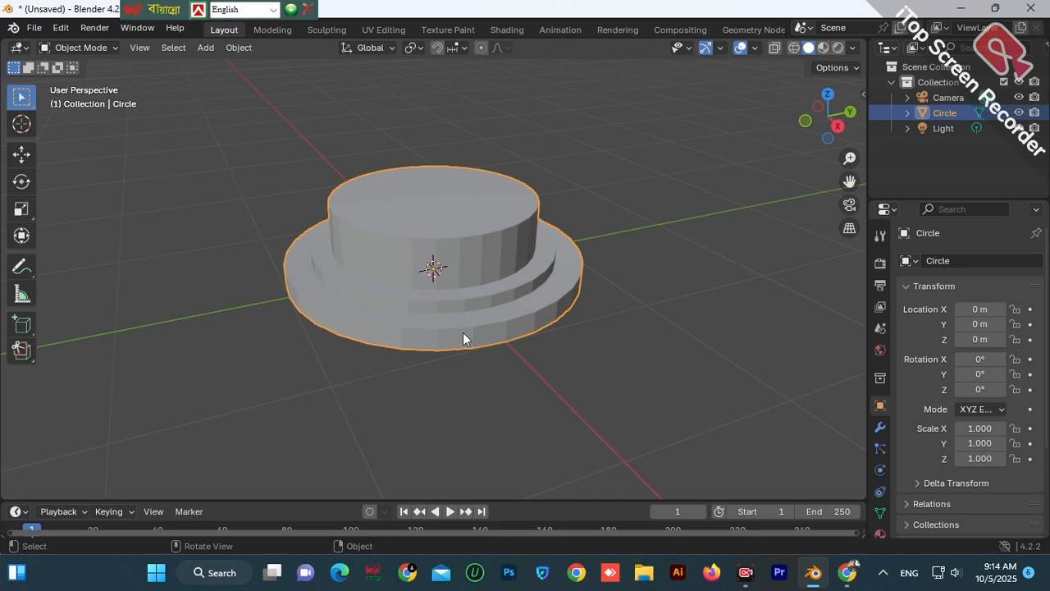
right_click(464, 338)
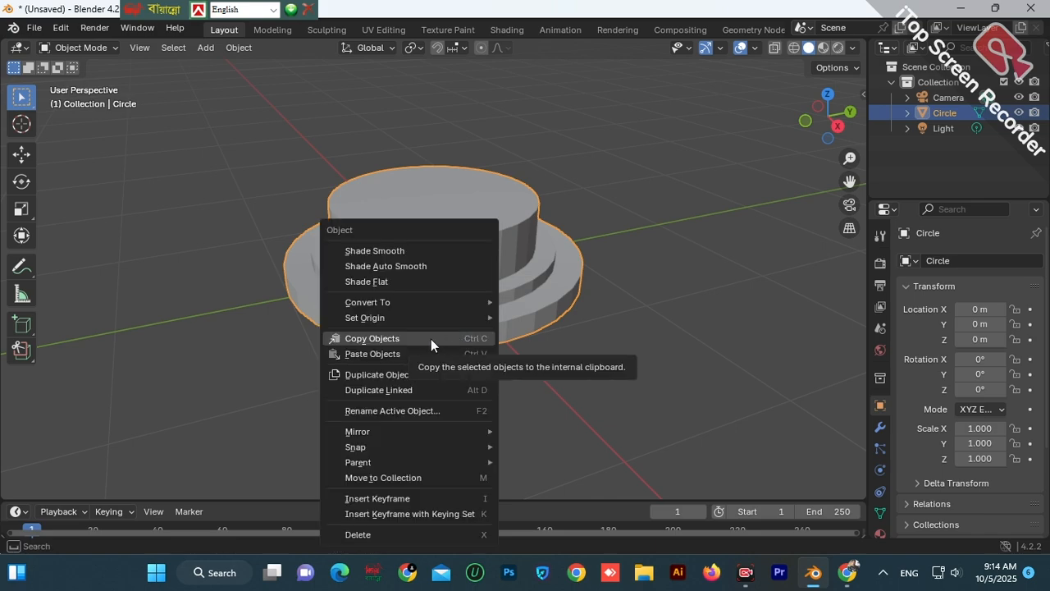
click(431, 339)
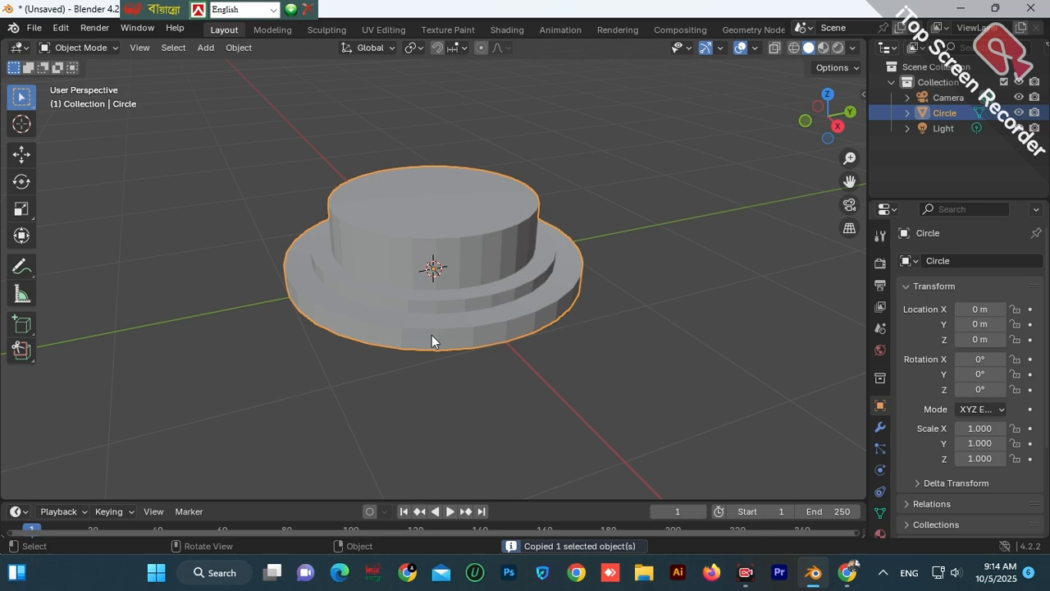
right_click(437, 279)
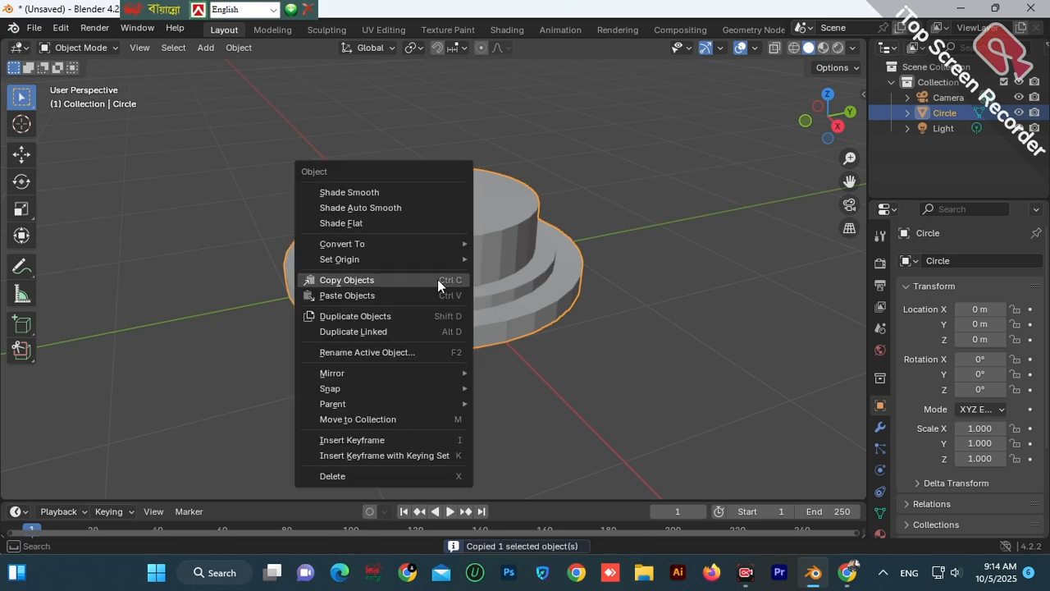
click(379, 294)
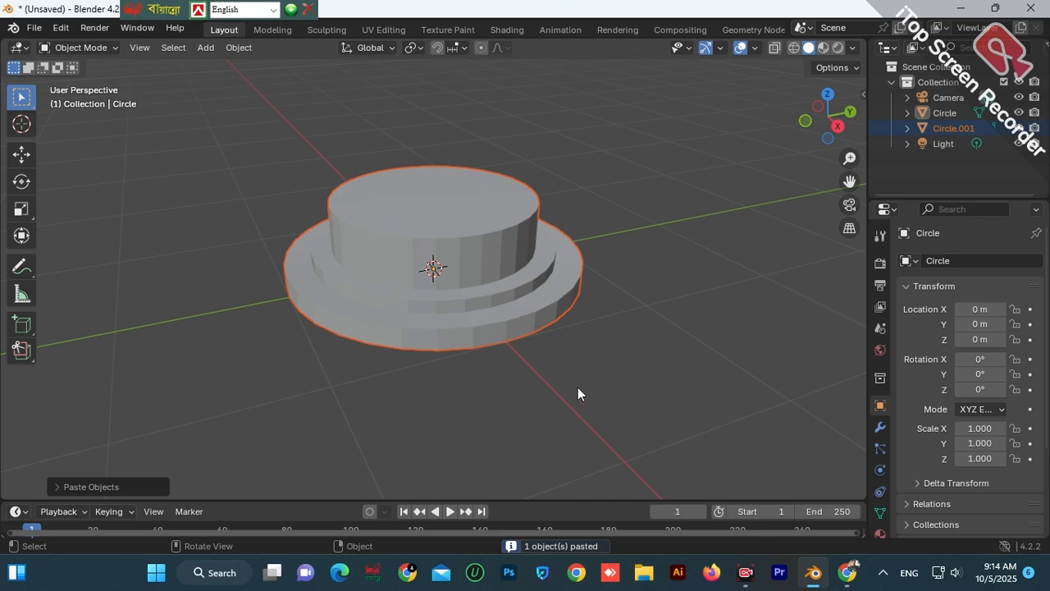
Move the pasted duplicate along the Y axis to about 2.76 m, clear of the original
scroll(585, 367, up, 1)
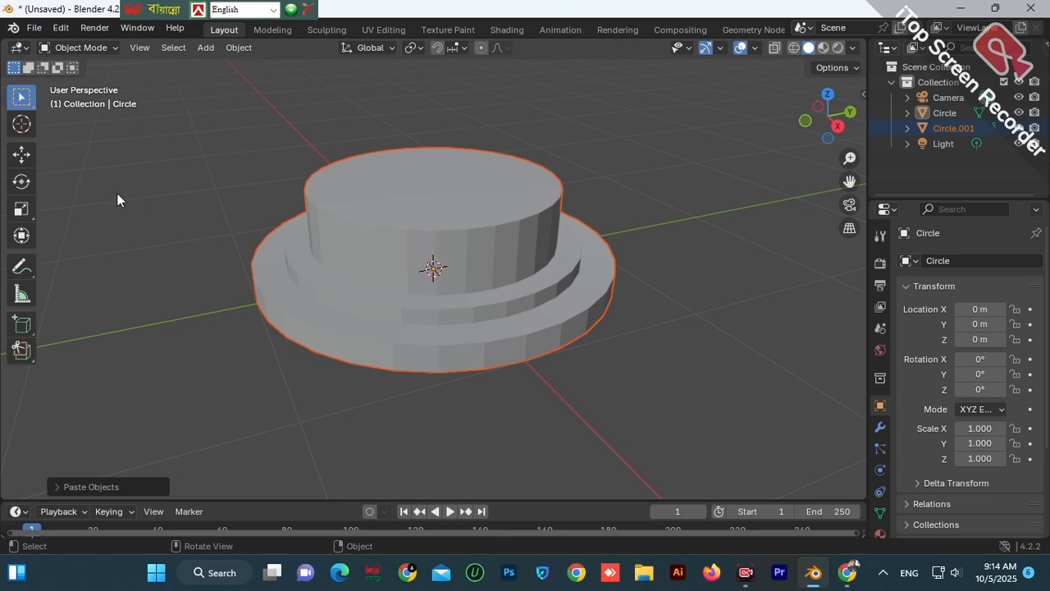
click(21, 156)
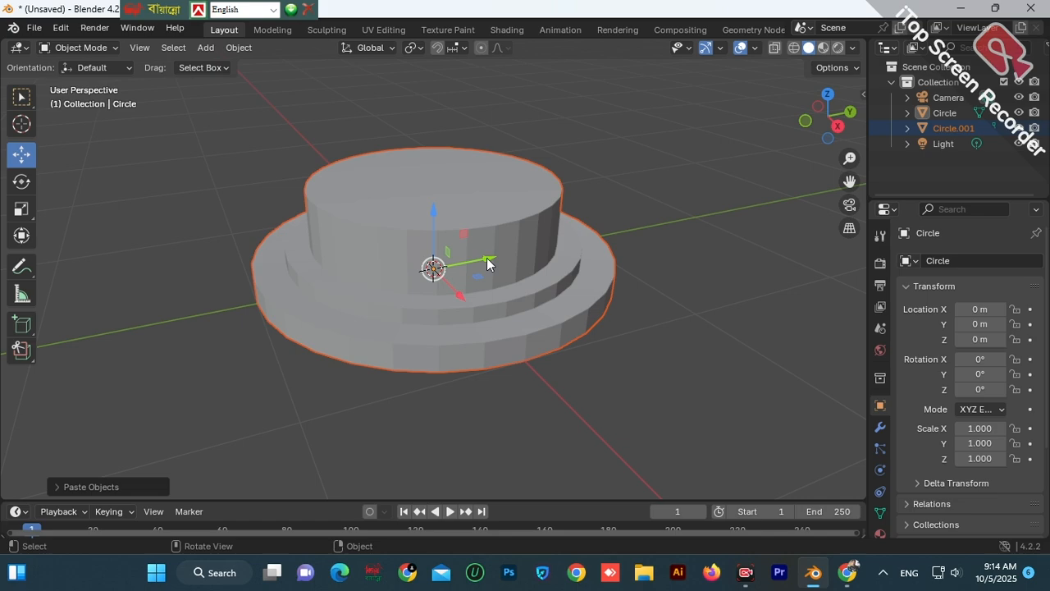
drag(488, 262, 772, 192)
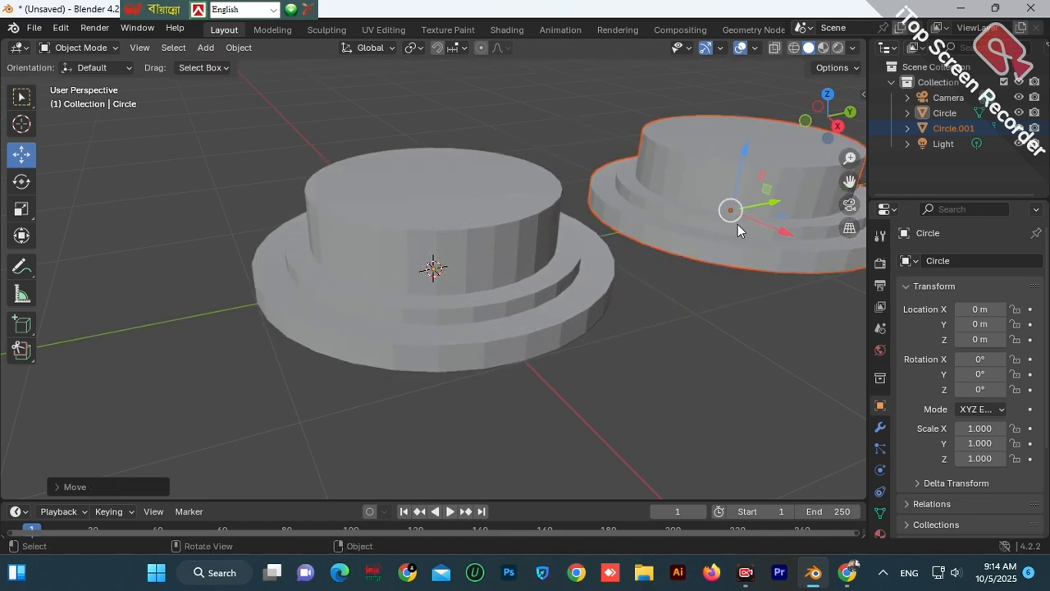
scroll(700, 279, down, 2)
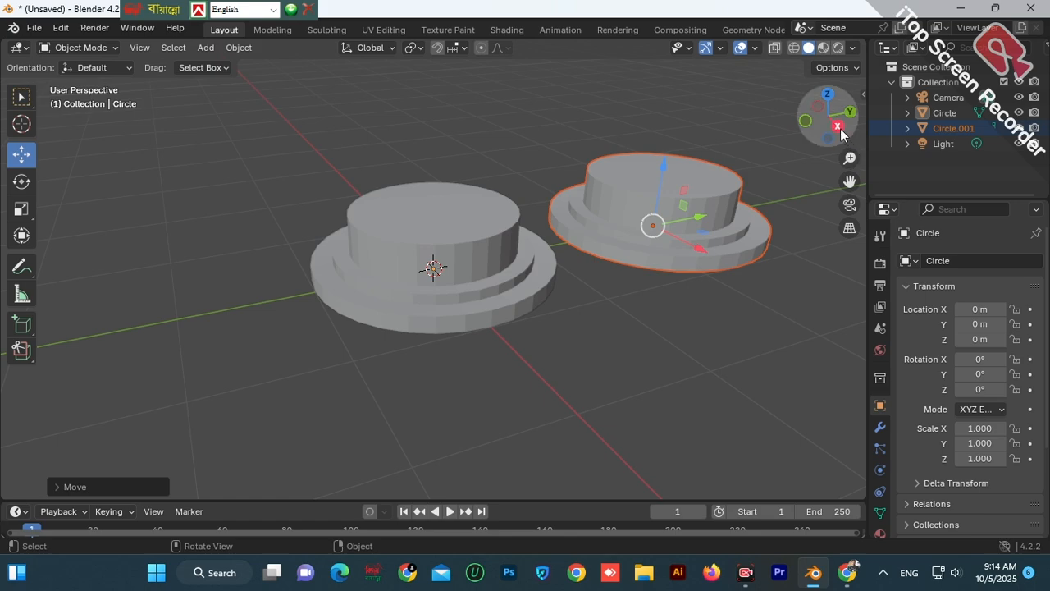
drag(824, 135, 615, 300)
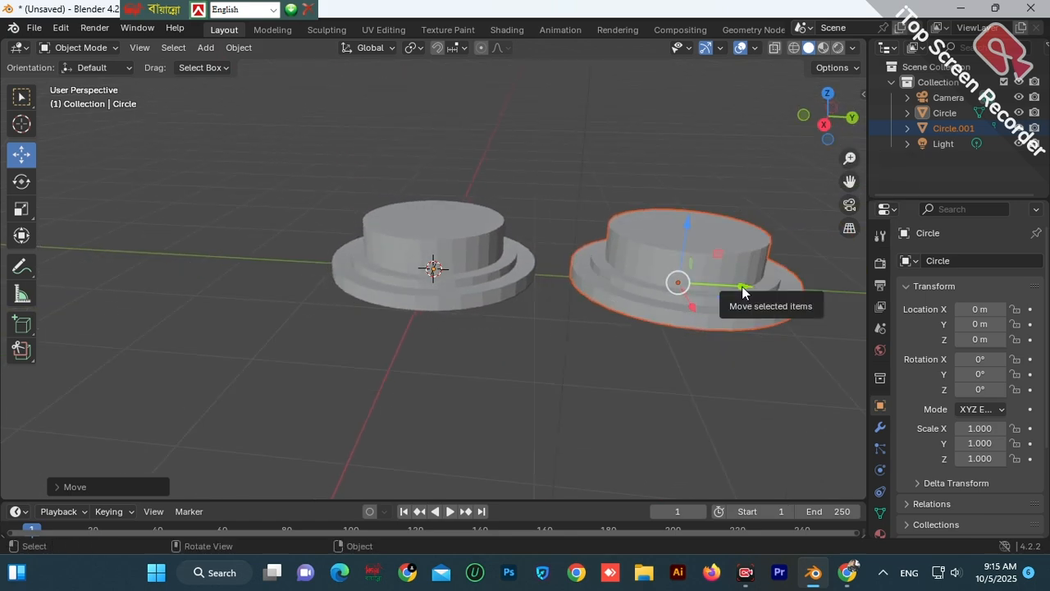
drag(757, 286, 794, 276)
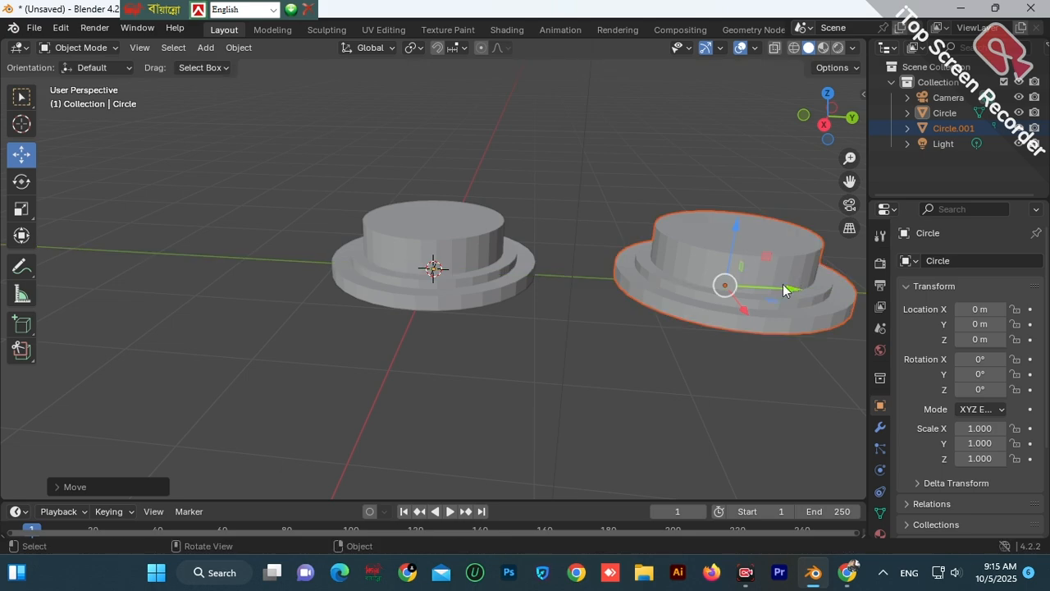
Select only the duplicate and set its X rotation to 90° so its cylinder faces the original
click(25, 102)
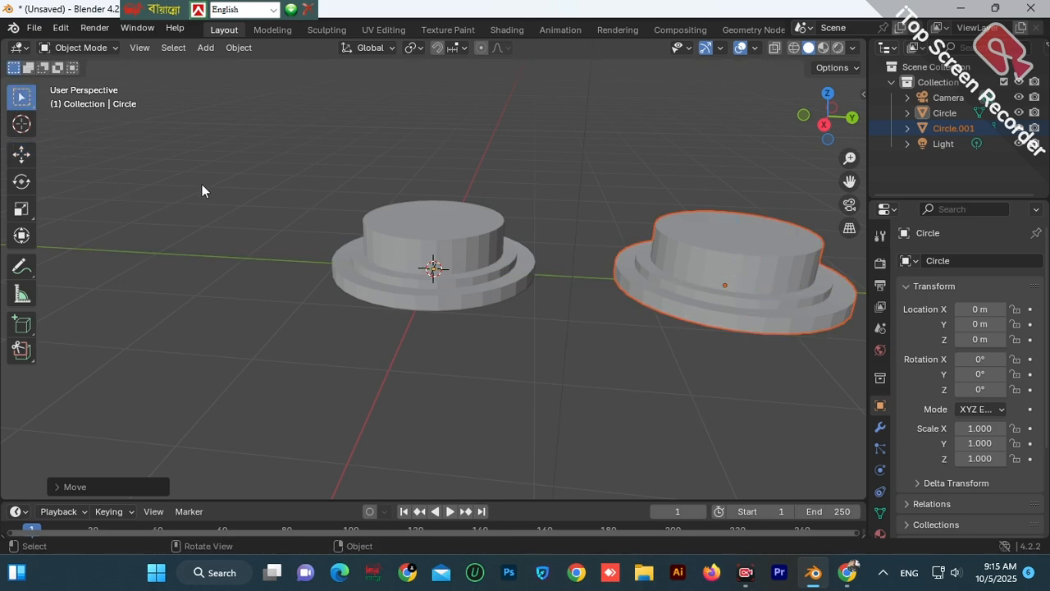
click(740, 443)
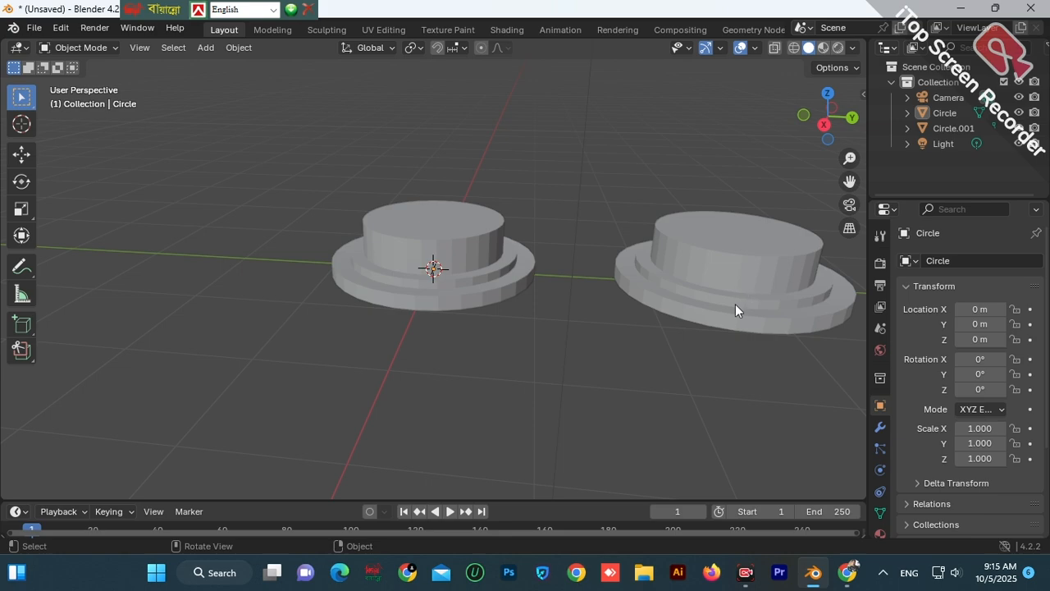
click(738, 281)
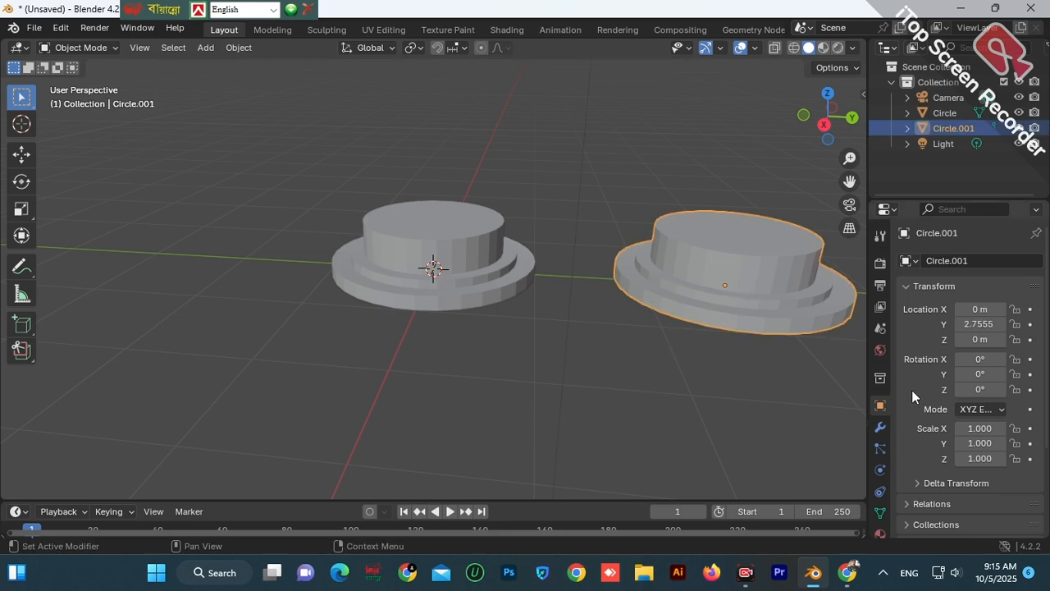
click(22, 181)
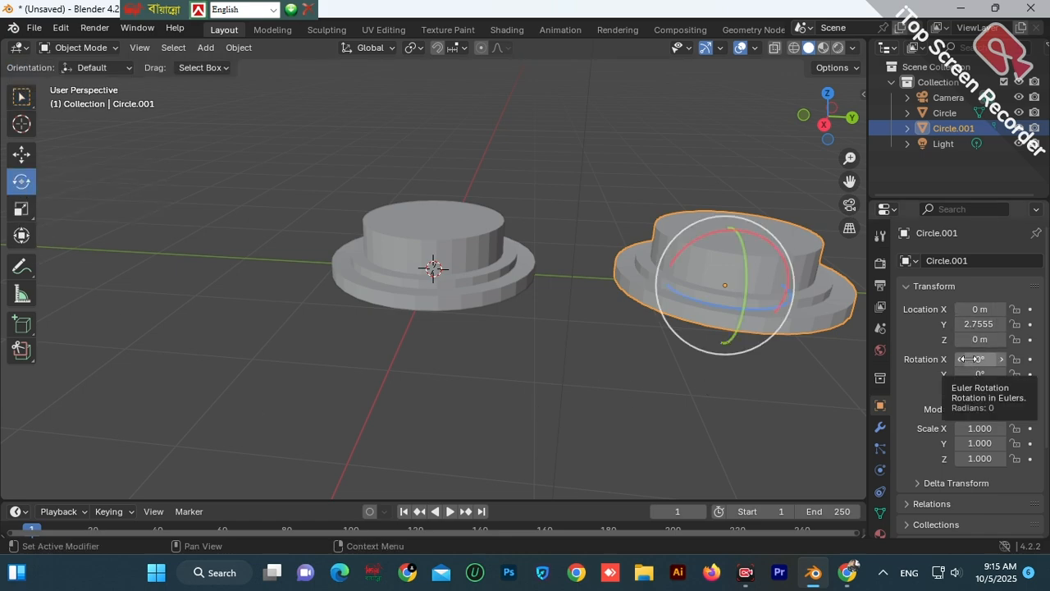
drag(970, 359, 1047, 359)
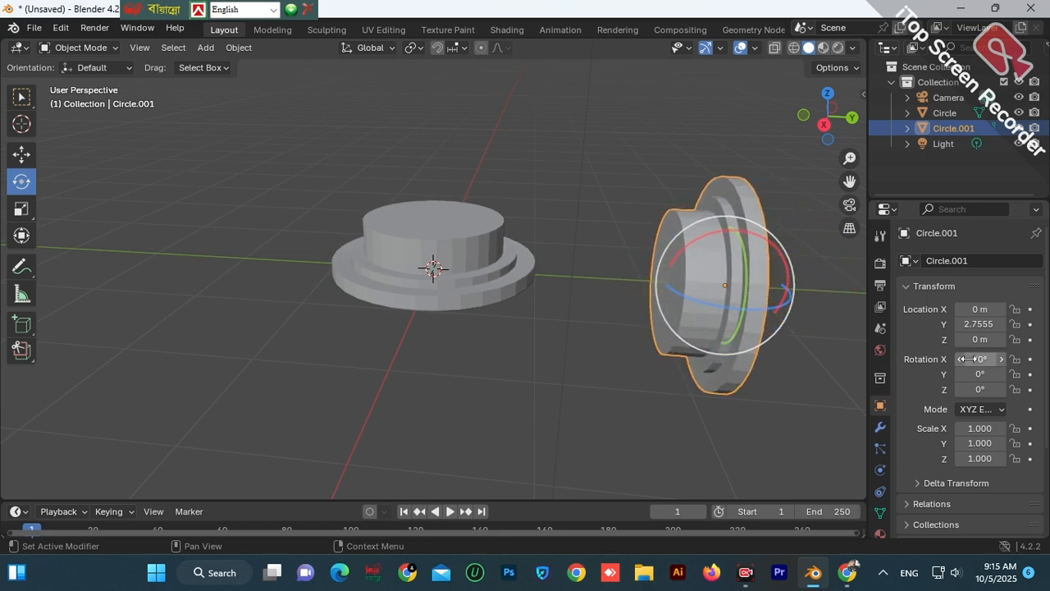
Raise the rotated duplicate and shift it outward to about 3.16 m in Y and 1.78 m in Z
click(21, 156)
scroll(648, 288, down, 2)
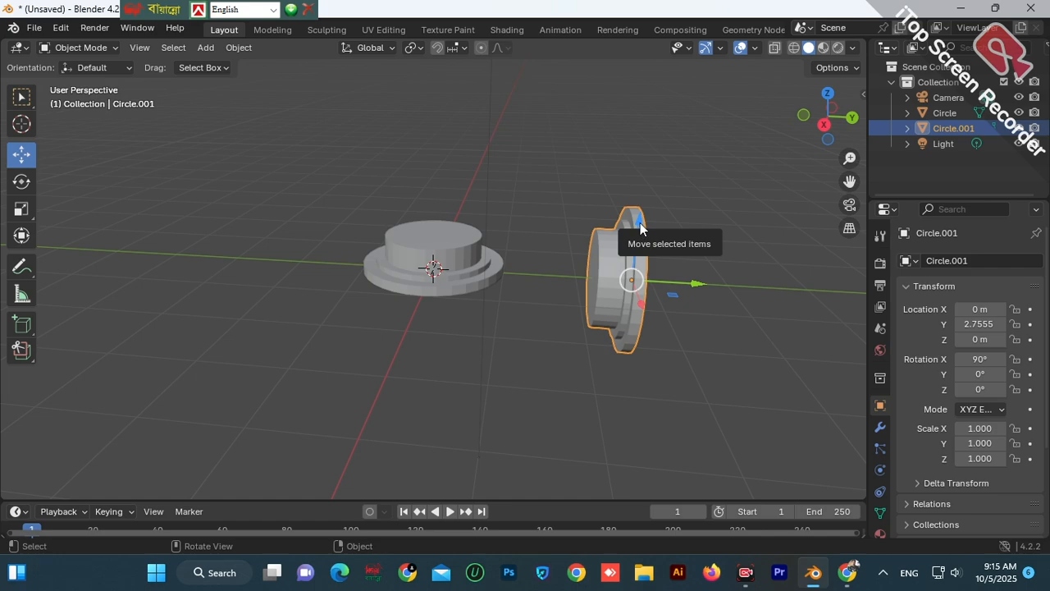
drag(639, 226, 752, 158)
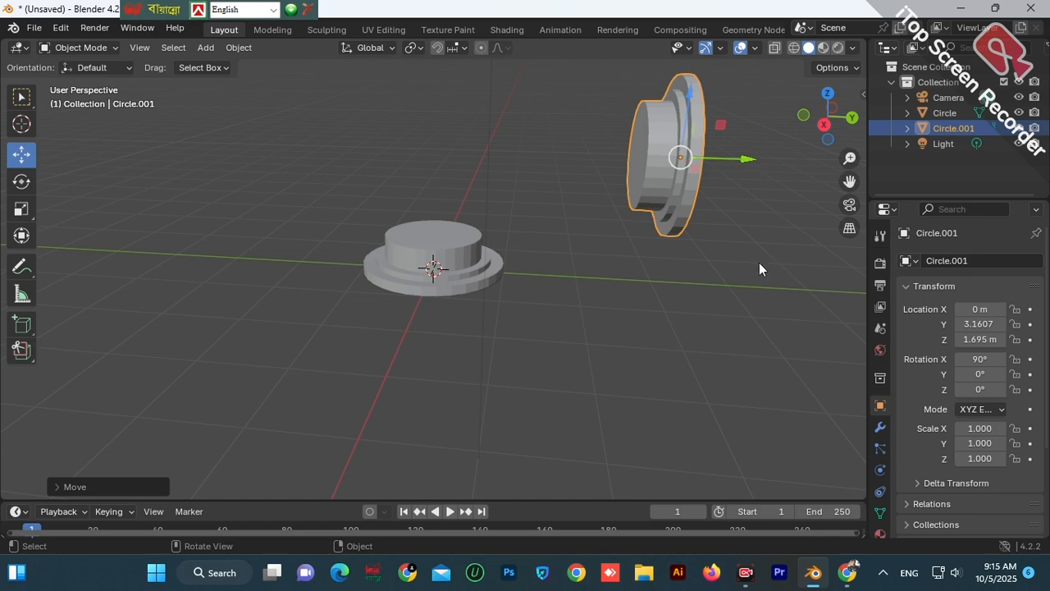
scroll(598, 303, down, 2)
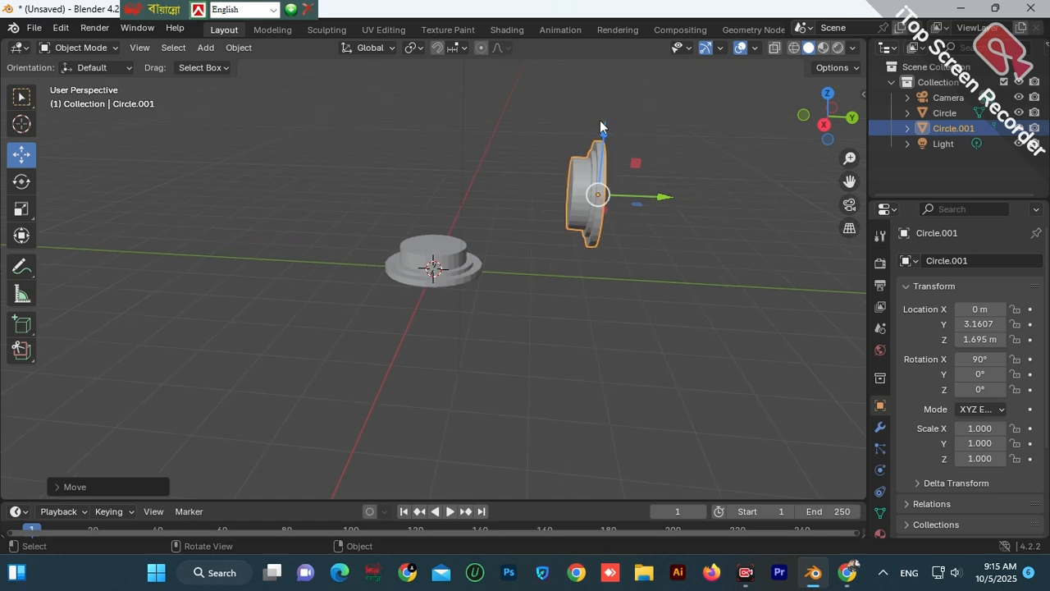
drag(605, 135, 596, 110)
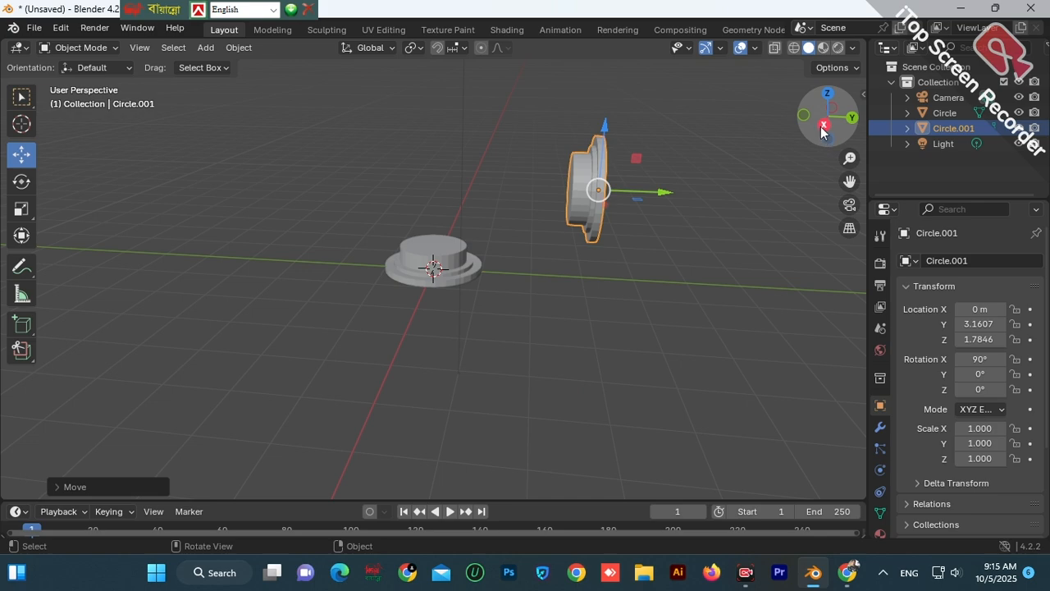
Box-select both tiered pieces and join them into a single object
drag(809, 135, 839, 134)
scroll(549, 304, up, 3)
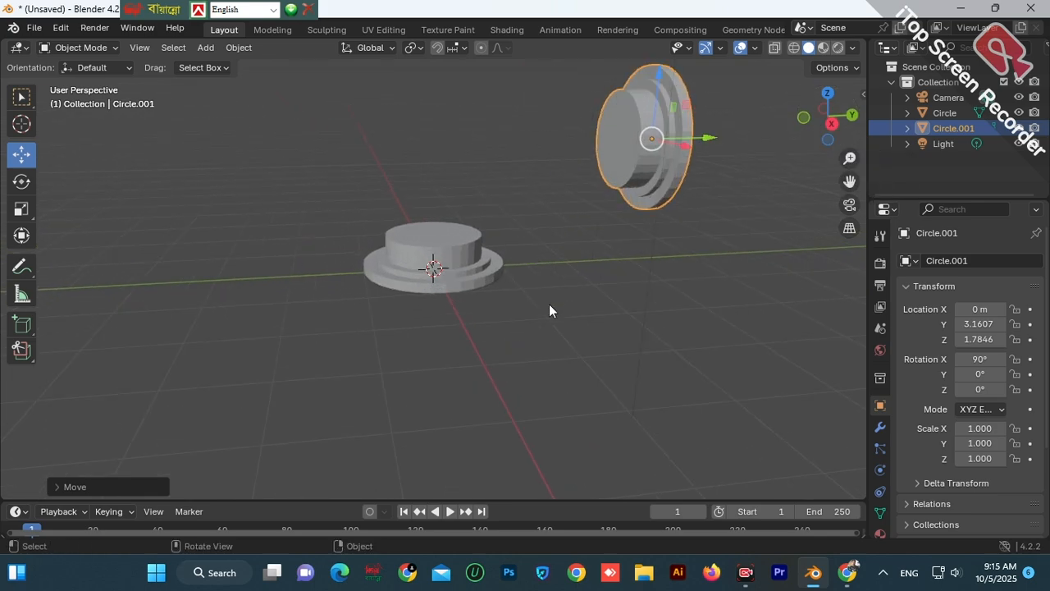
scroll(679, 251, down, 1)
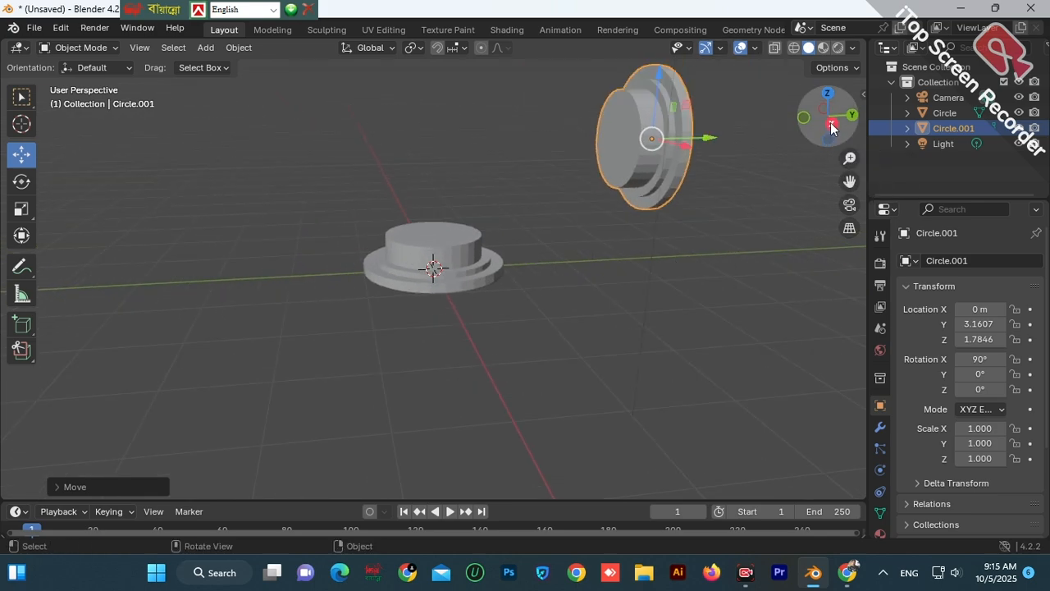
drag(828, 125, 818, 125)
scroll(547, 350, up, 1)
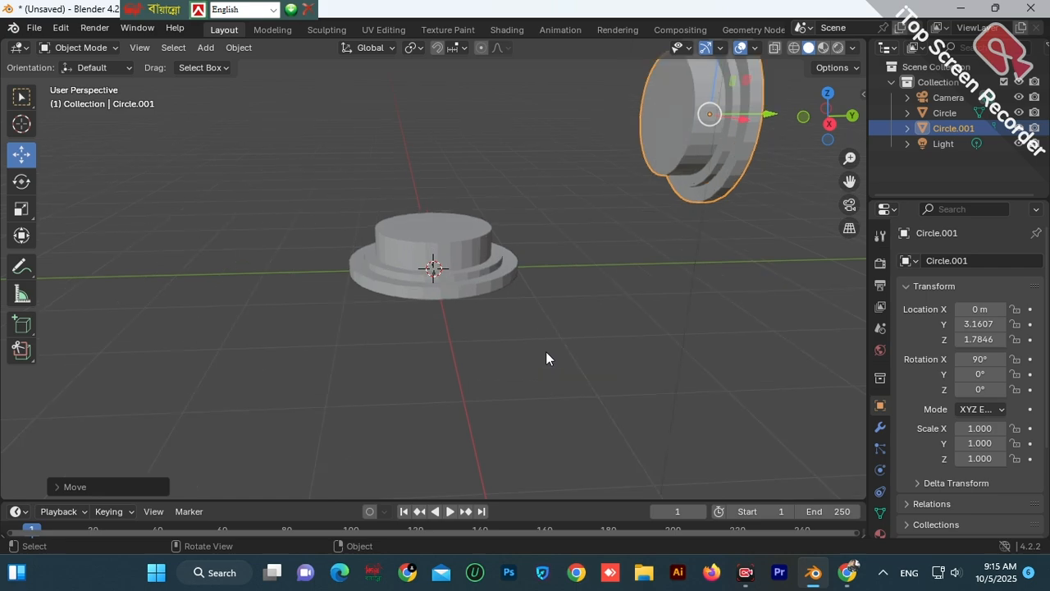
click(545, 375)
scroll(547, 303, down, 1)
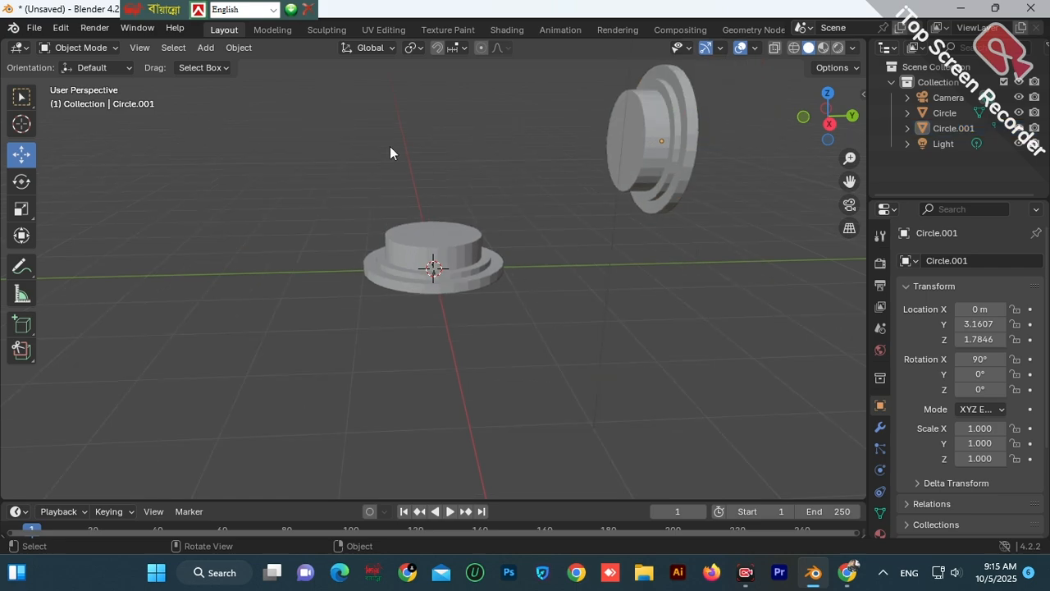
drag(308, 93, 703, 282)
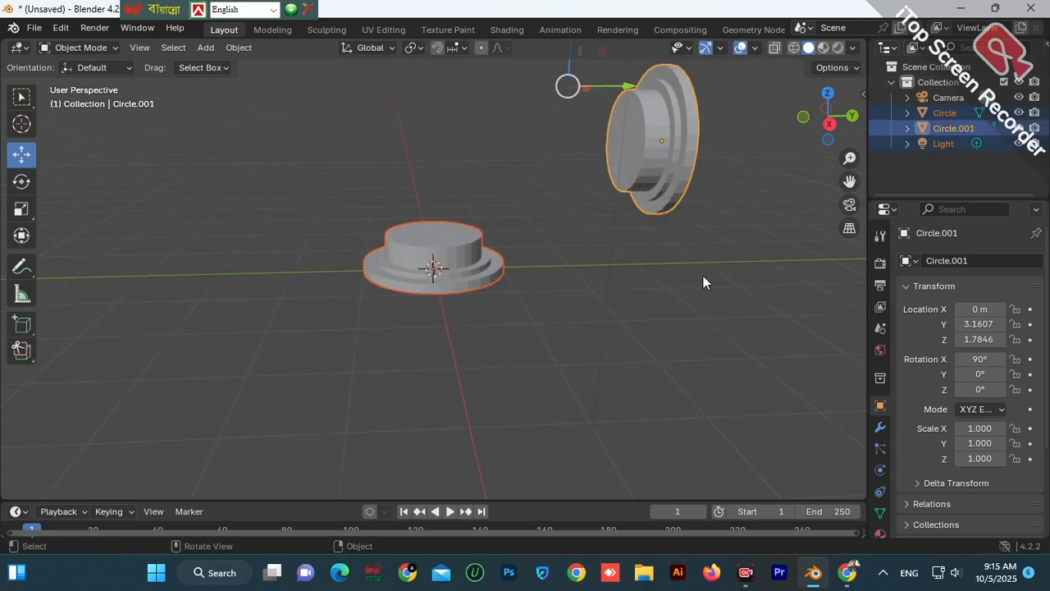
right_click(539, 287)
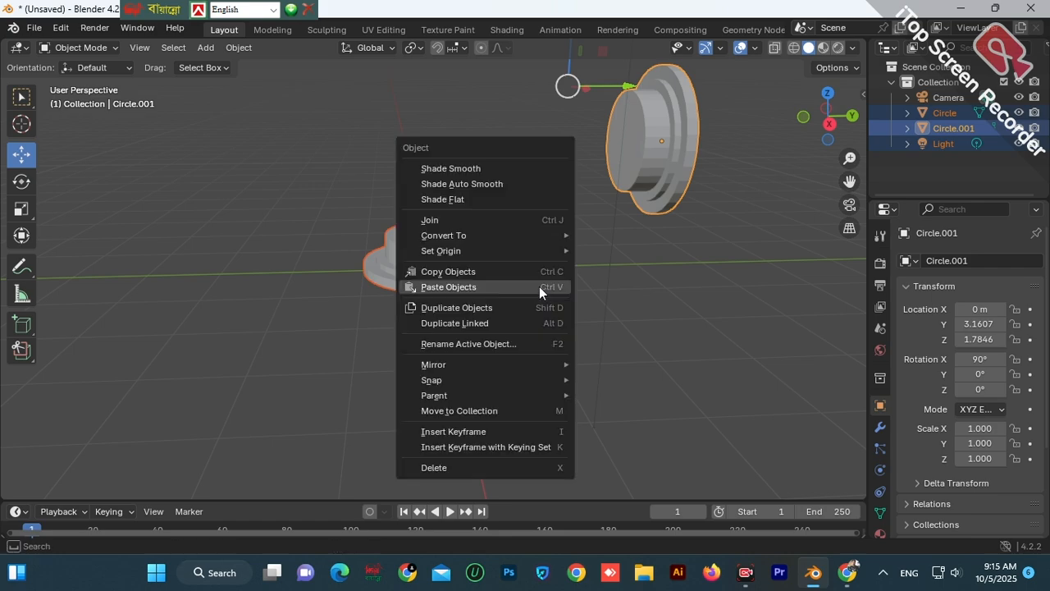
click(483, 220)
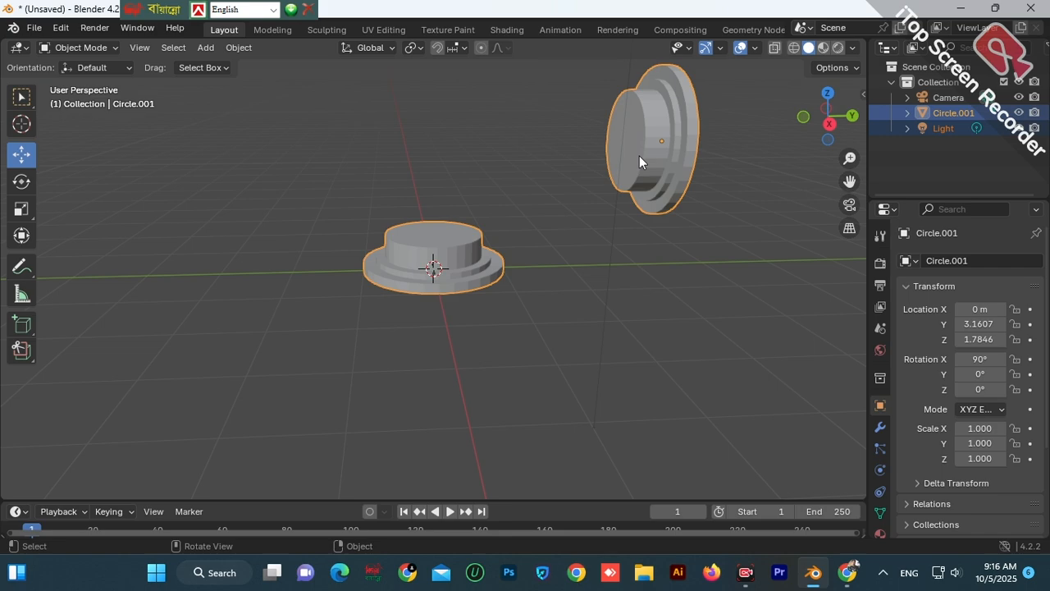
Enter Edit Mode on the joined object, clear the selection of both cylinder caps and switch to face selection
scroll(523, 306, down, 1)
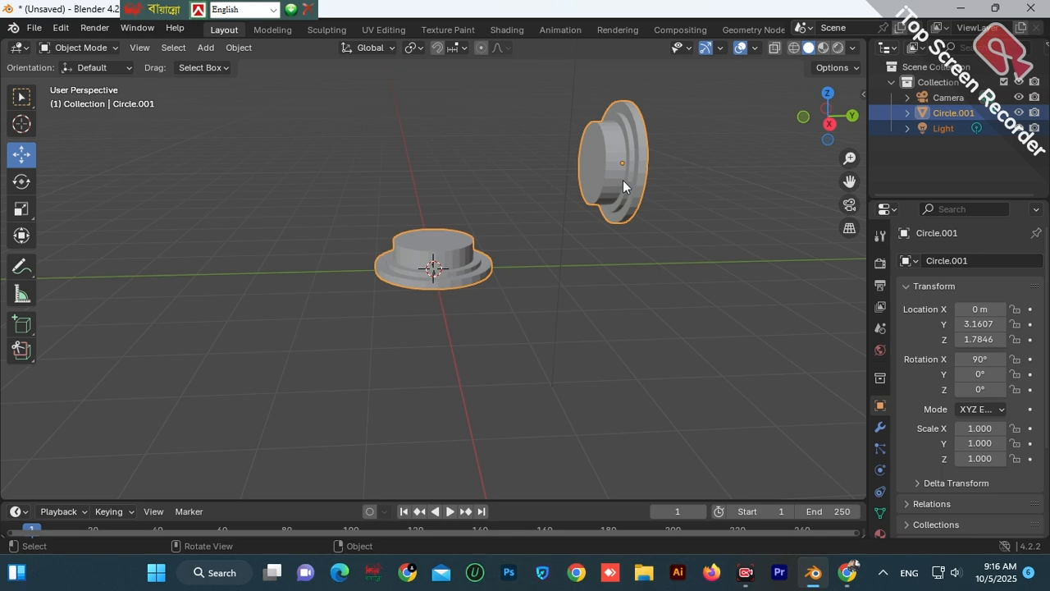
click(115, 51)
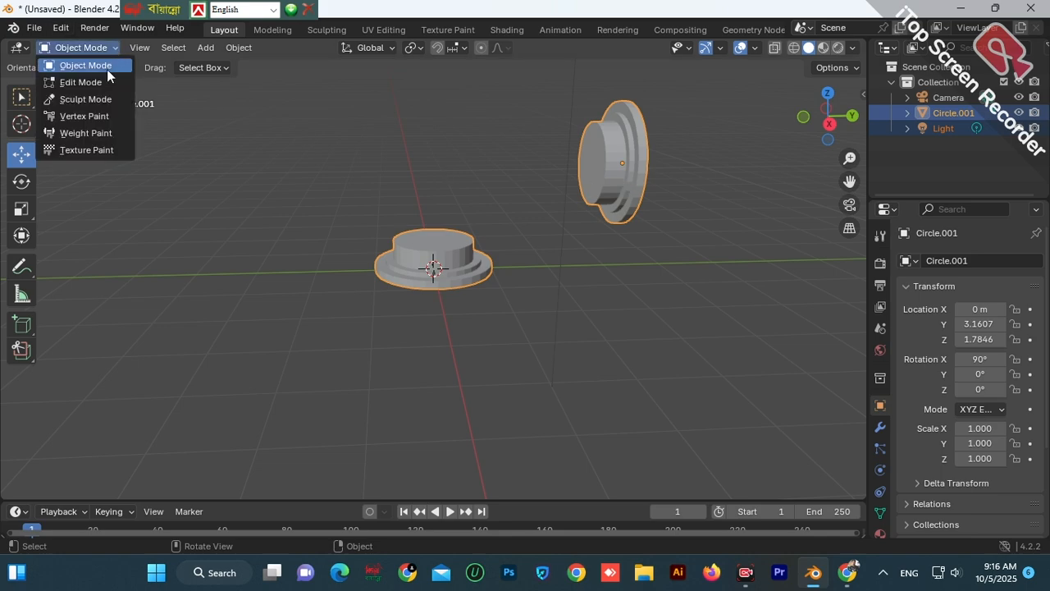
click(70, 82)
scroll(594, 347, up, 7)
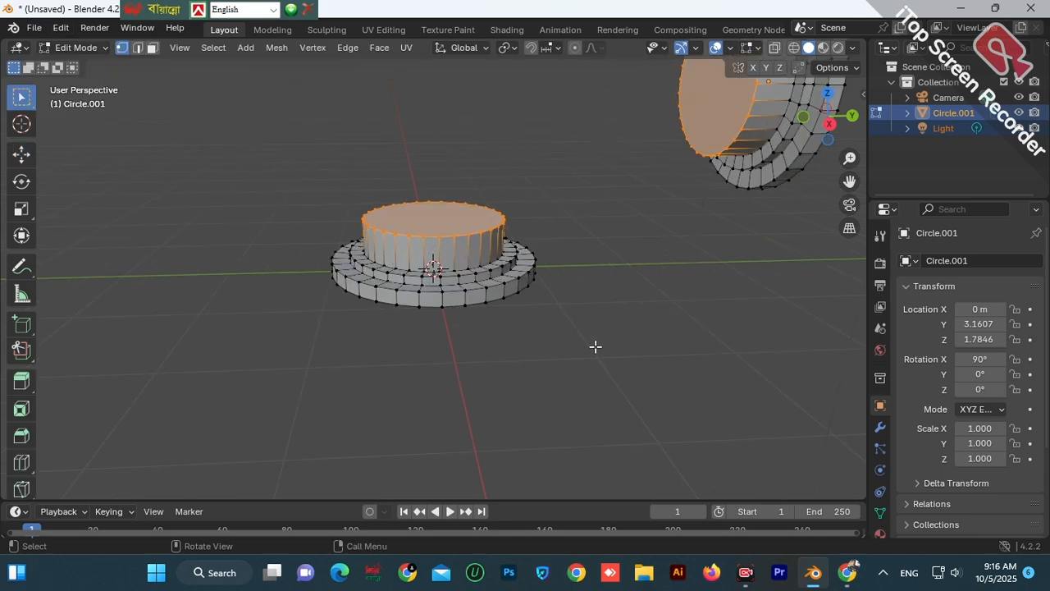
scroll(607, 340, down, 5)
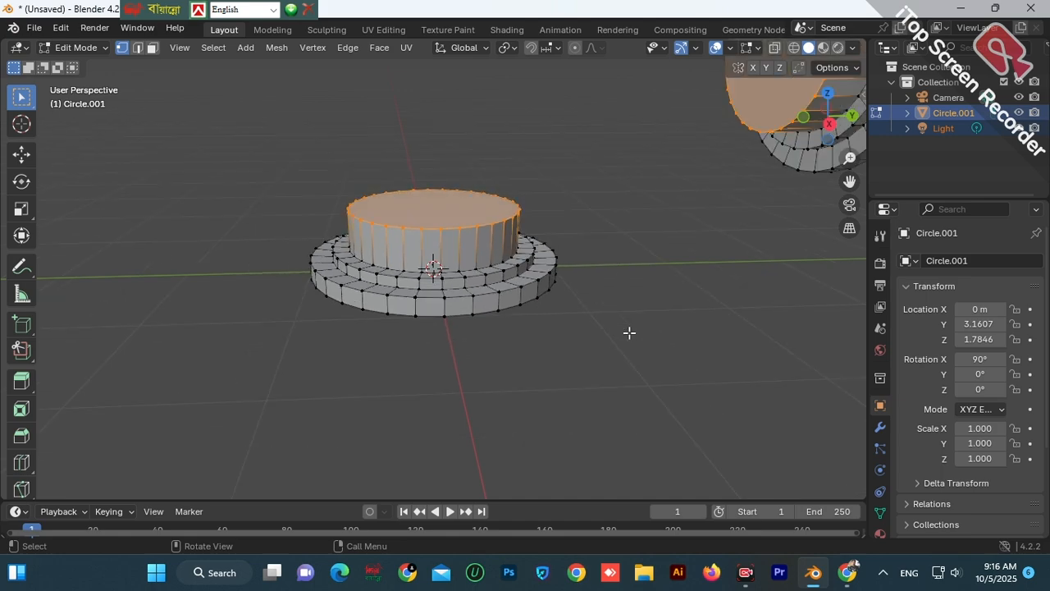
scroll(639, 308, down, 1)
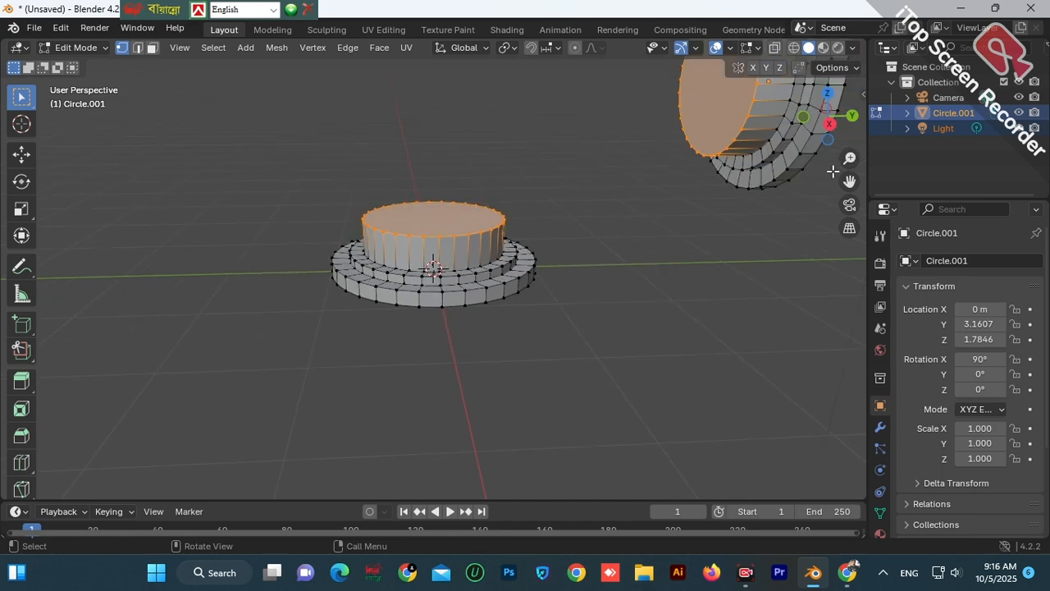
drag(850, 180, 834, 242)
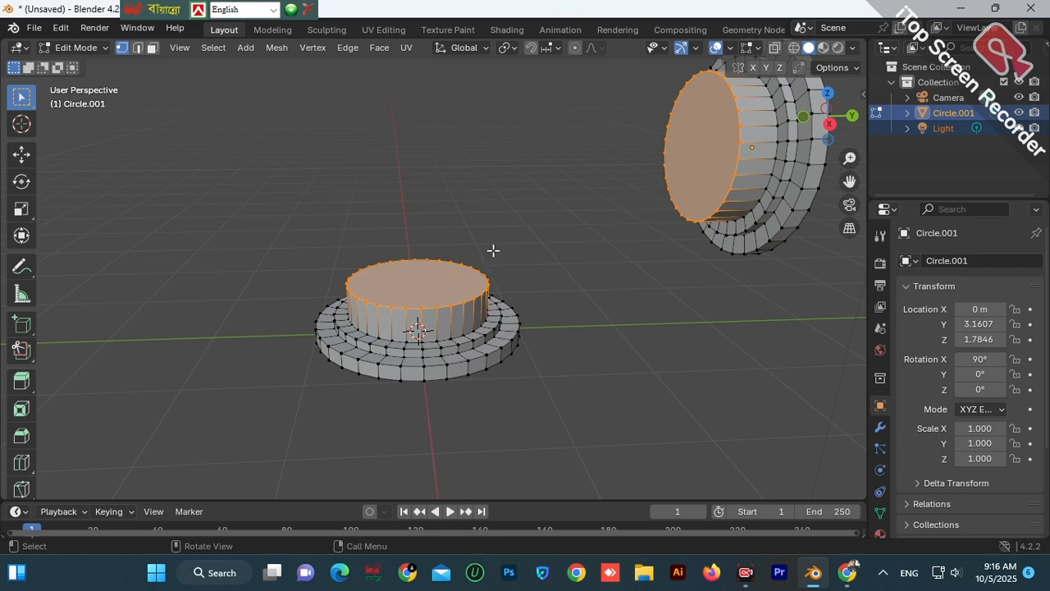
click(412, 282)
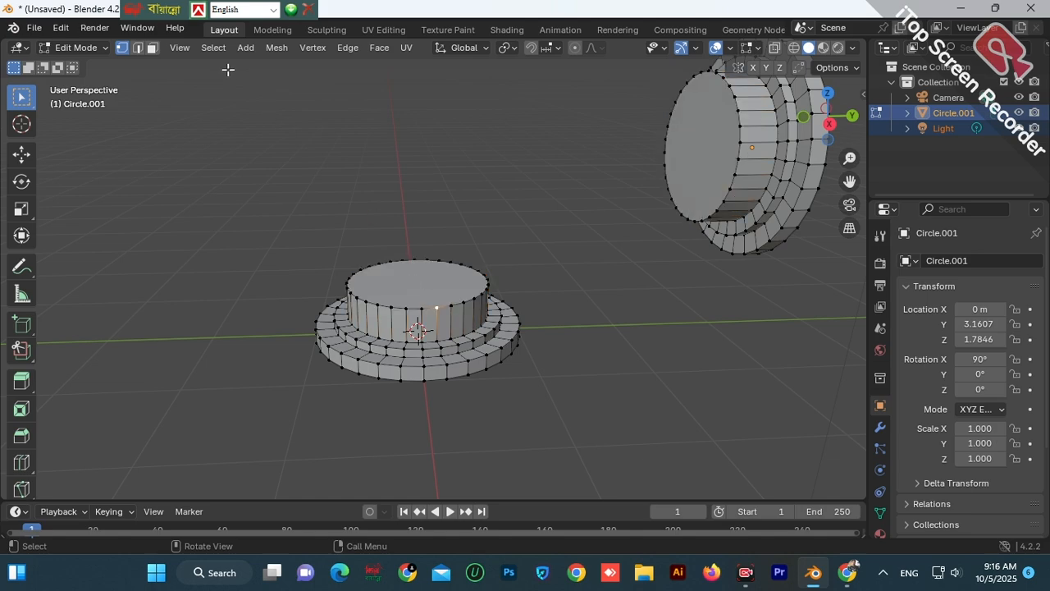
click(152, 47)
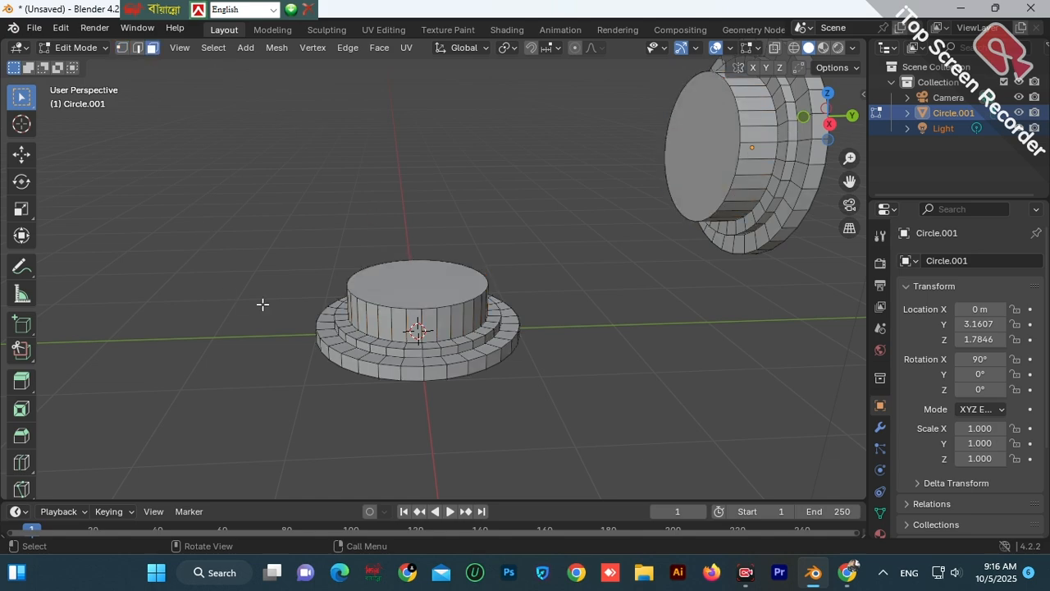
Select the end cap faces of both cylinders and delete them as faces to open the tubes
click(404, 278)
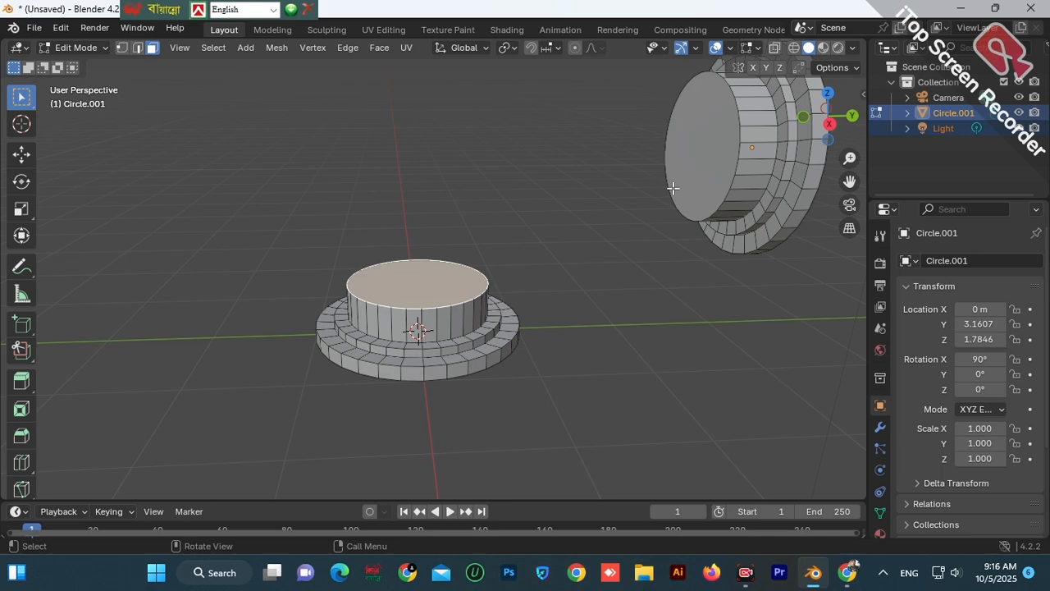
shift+click(696, 147)
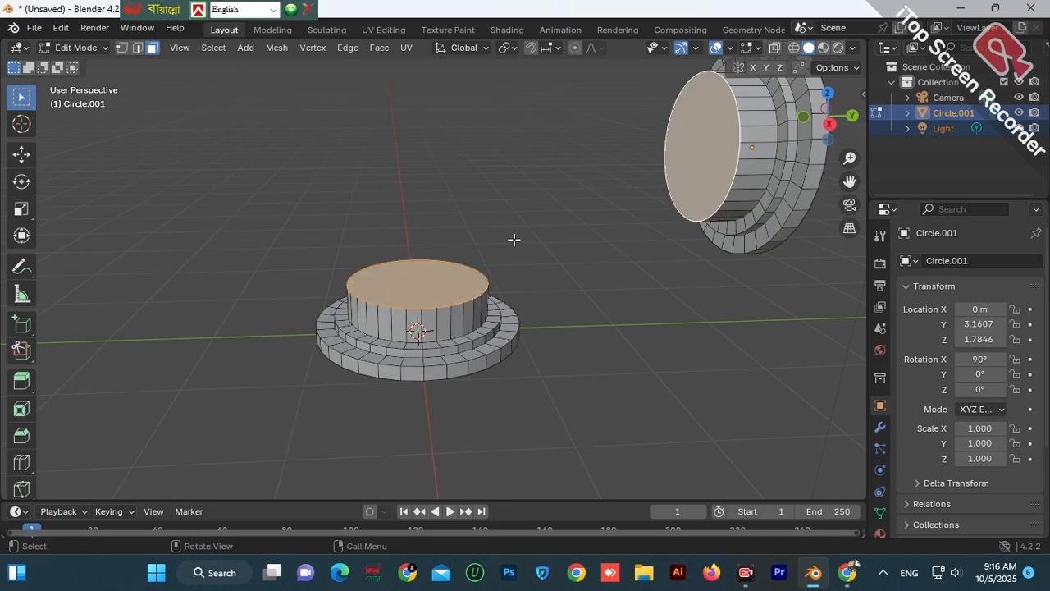
key(x)
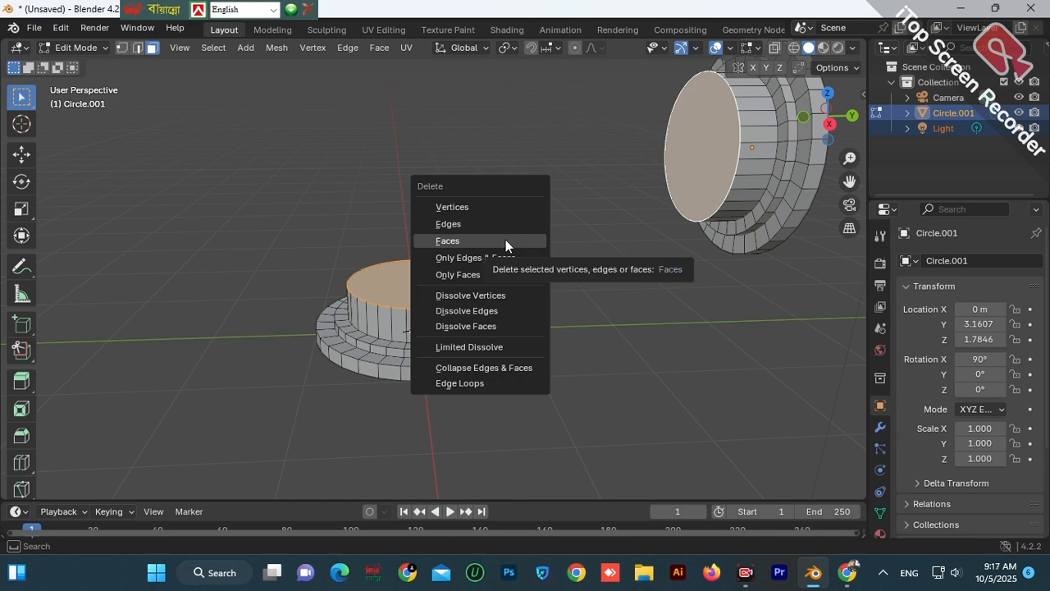
click(505, 239)
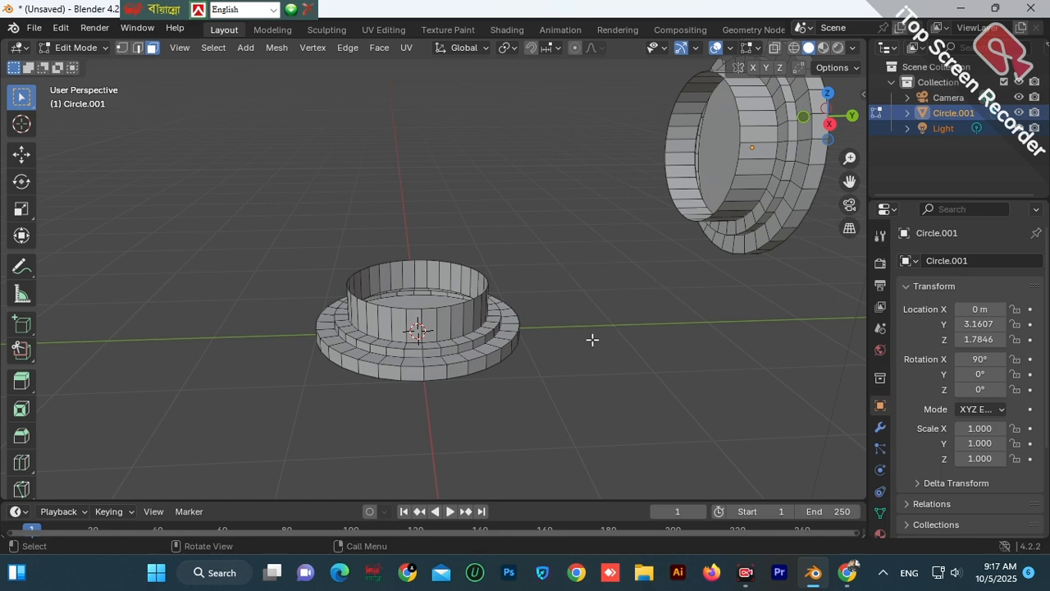
scroll(587, 313, down, 1)
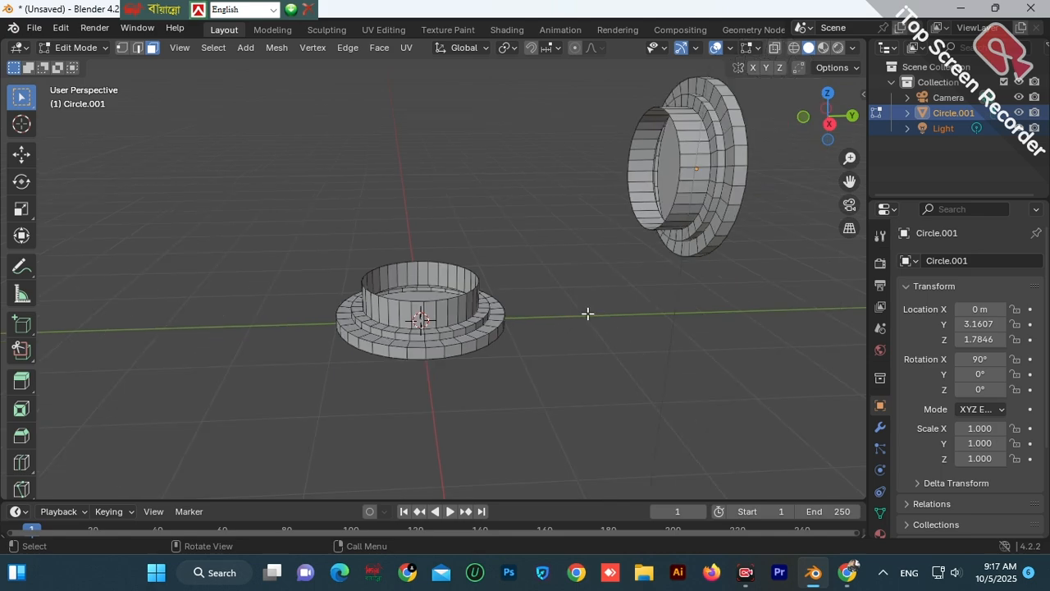
scroll(587, 313, down, 1)
scroll(588, 312, up, 2)
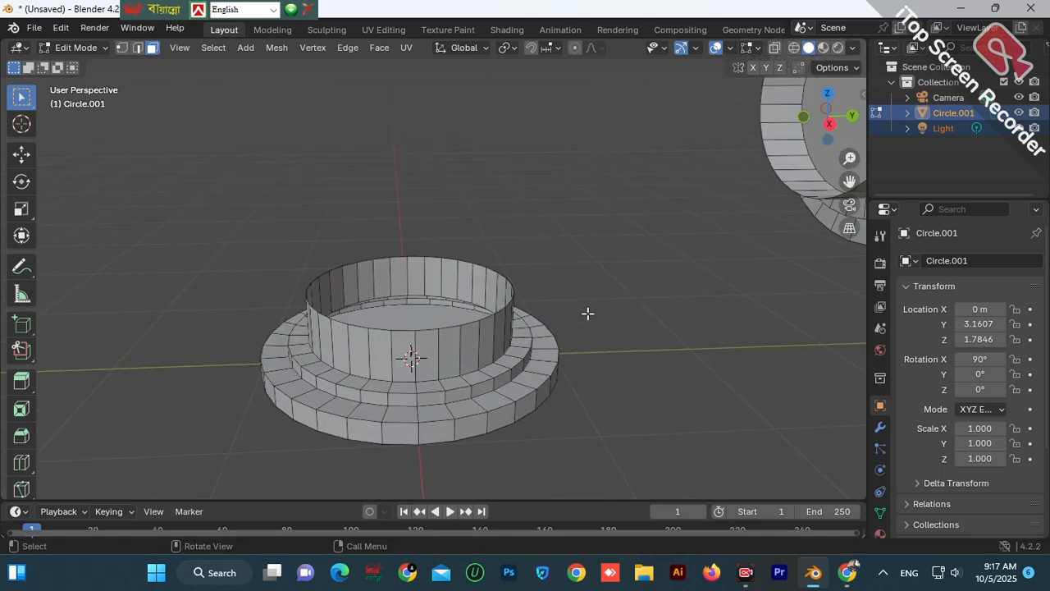
scroll(588, 313, down, 2)
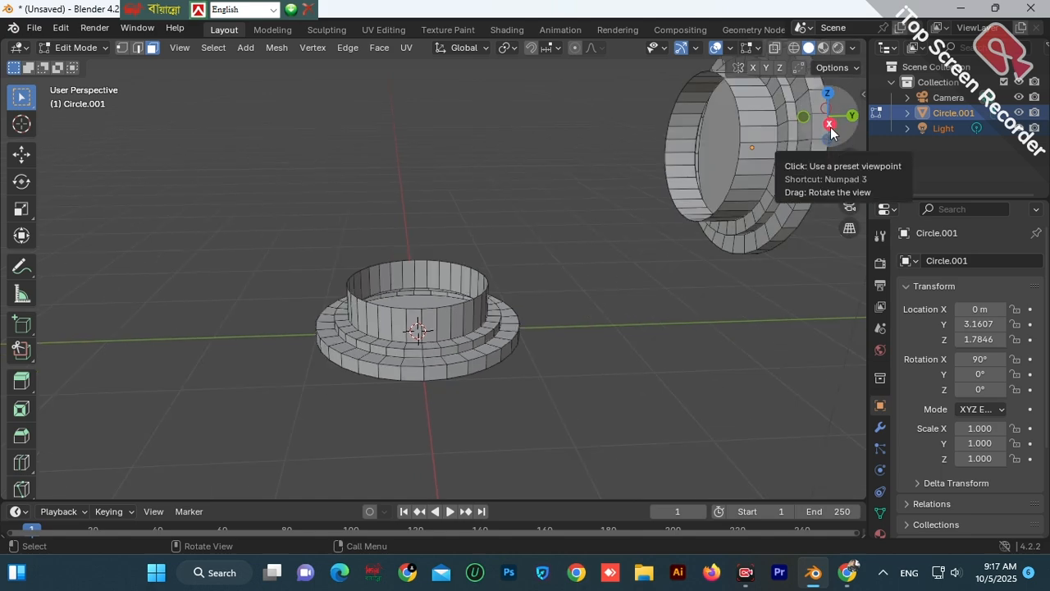
Select the large outer base faces of both flanges and delete them as faces
mouse_move(831, 133)
mouse_down()
mouse_move(825, 181)
mouse_move(821, 107)
mouse_move(821, 144)
mouse_up()
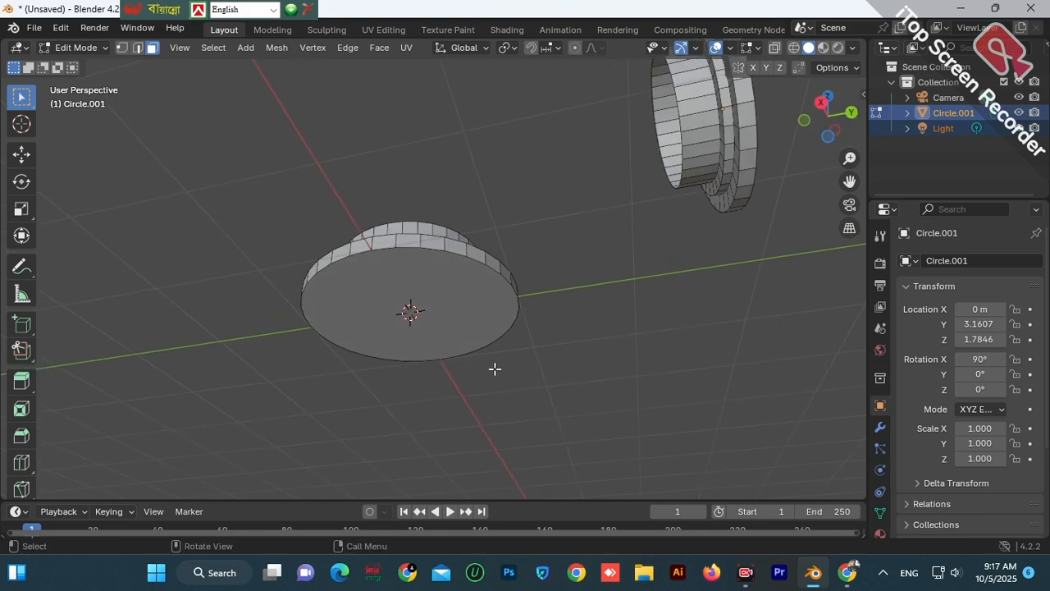
click(418, 277)
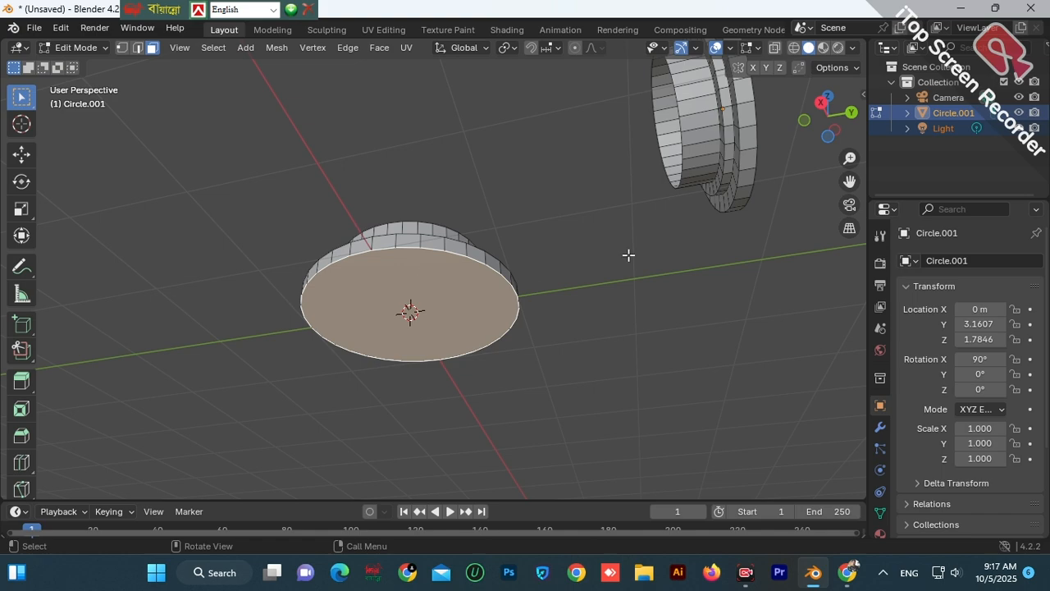
drag(823, 104, 722, 103)
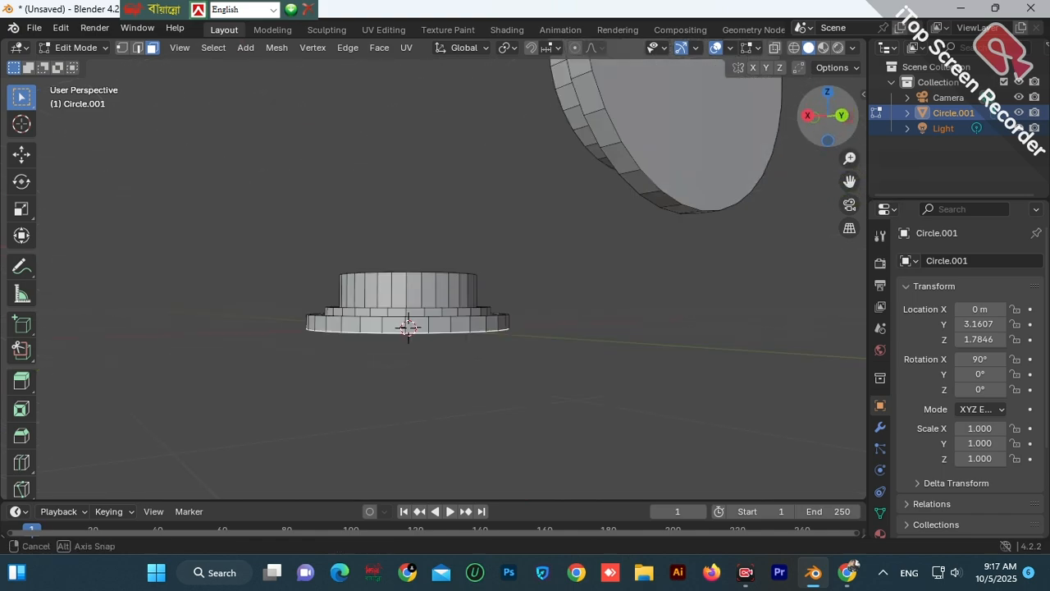
shift+click(674, 146)
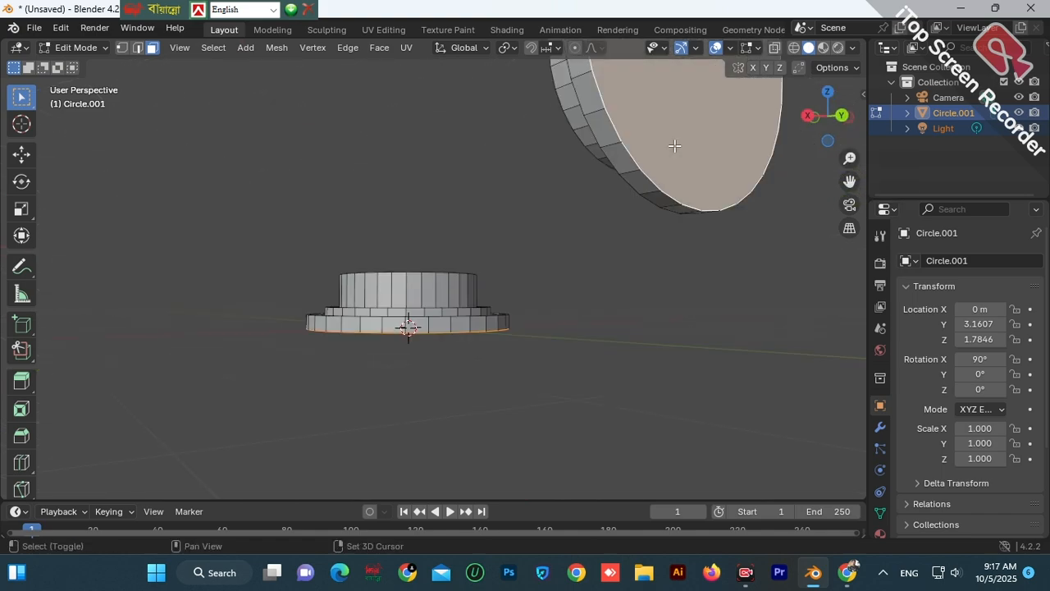
drag(815, 116, 889, 148)
scroll(651, 230, down, 1)
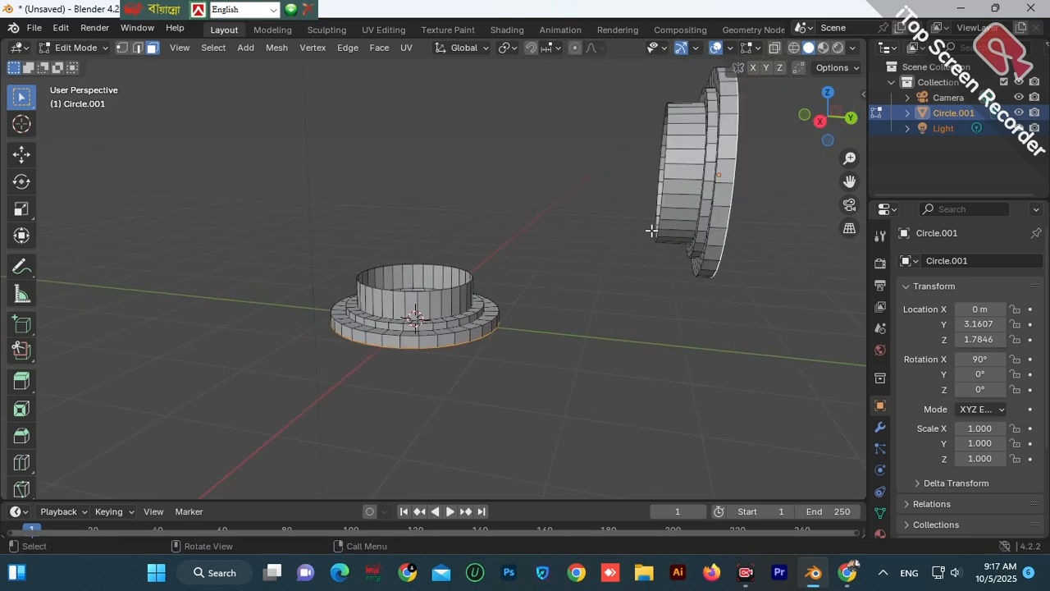
key(x)
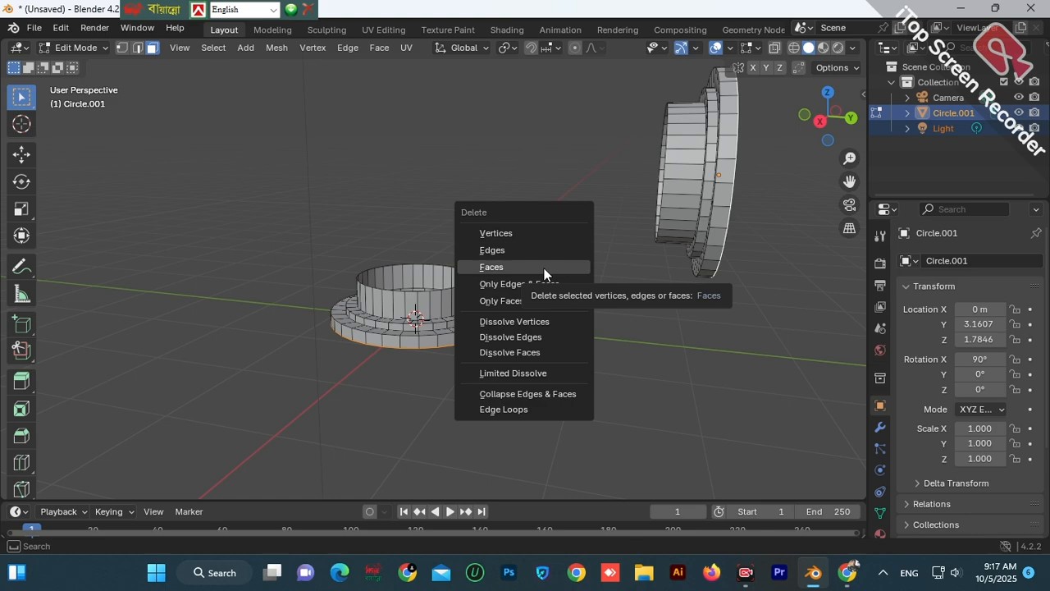
click(544, 268)
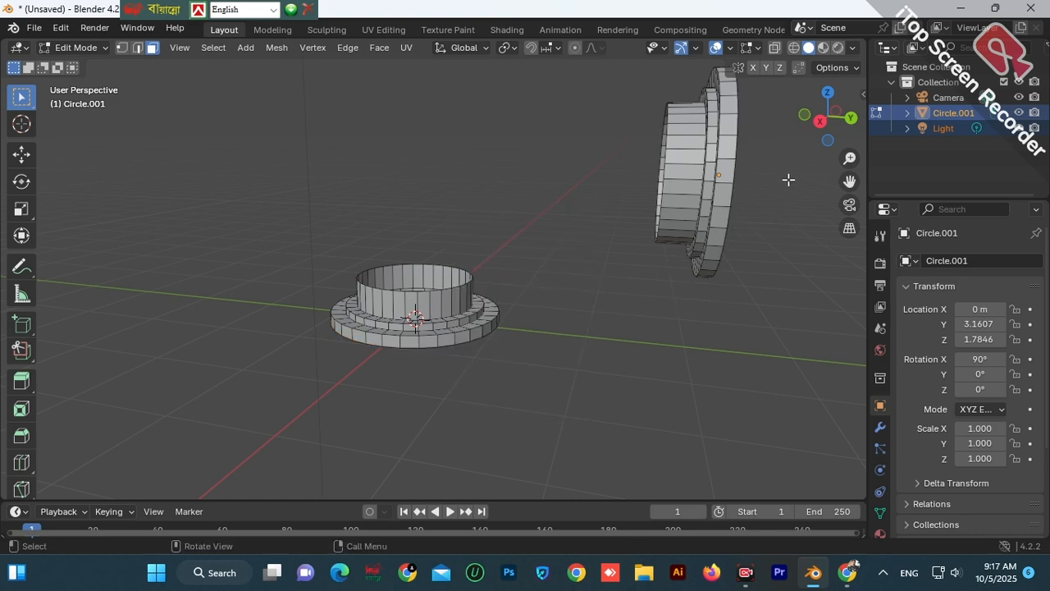
drag(821, 132, 776, 117)
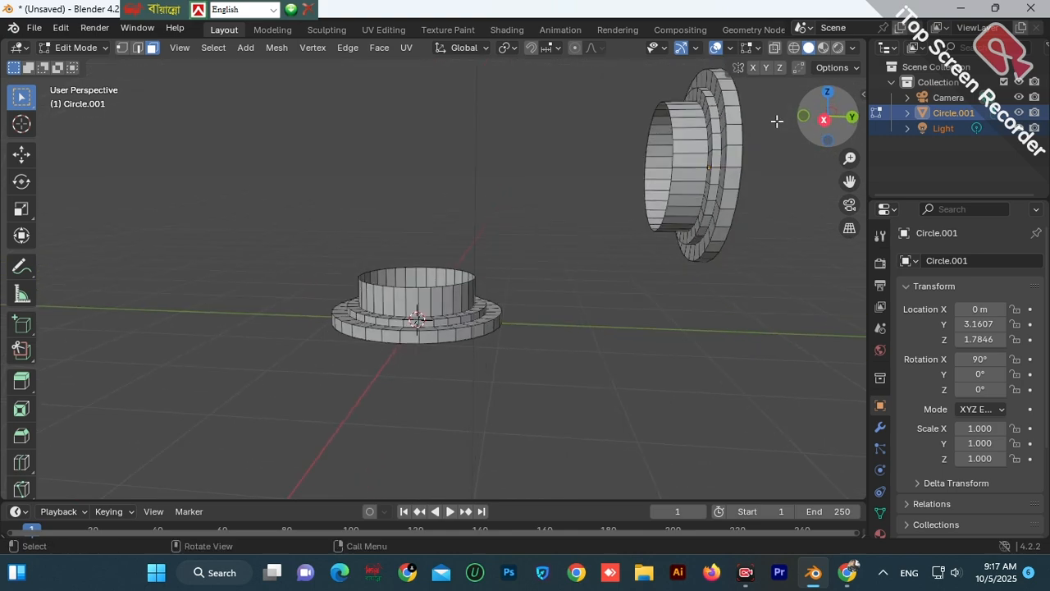
click(100, 47)
click(96, 65)
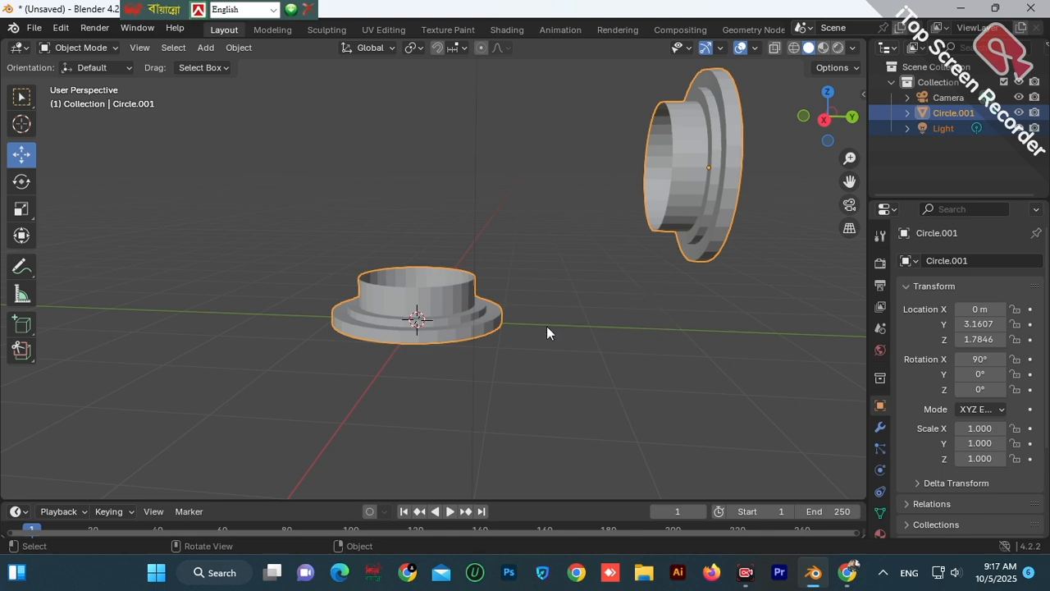
click(114, 46)
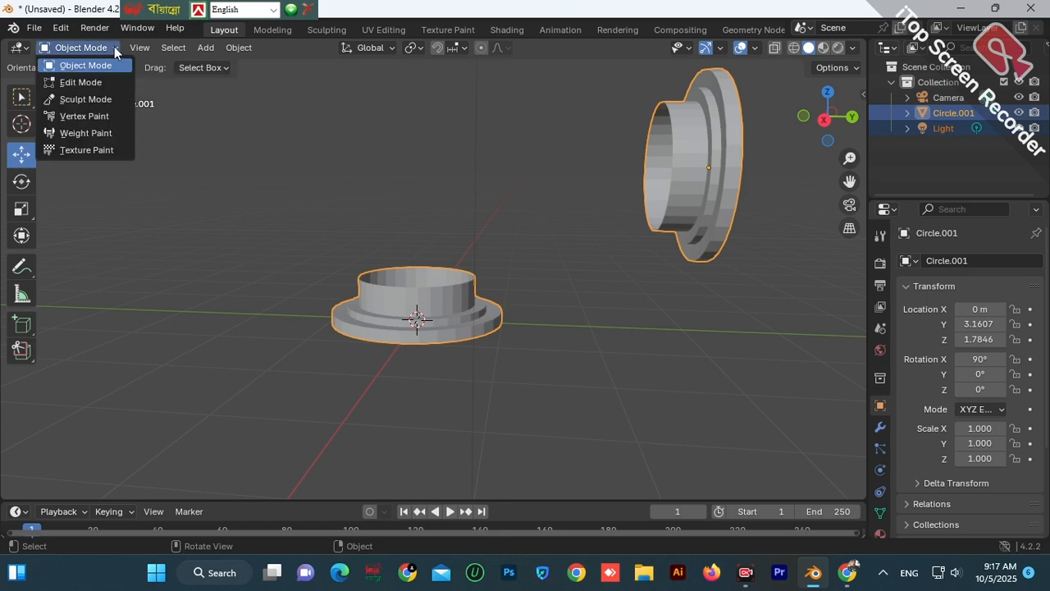
click(96, 81)
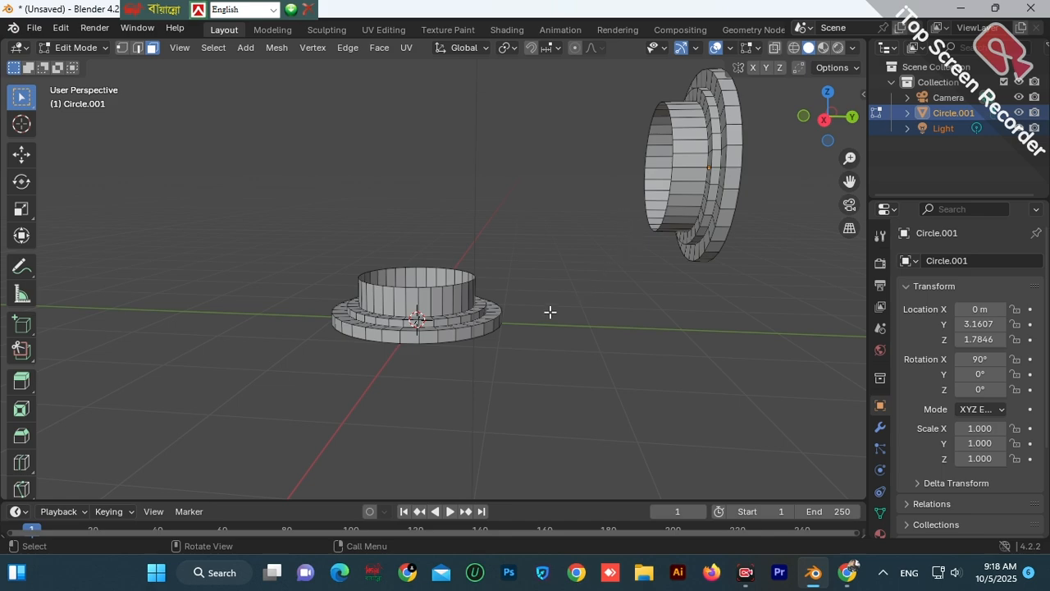
Switch to edge selection and loop-select the open cylinder rims on both flanges
scroll(565, 291, up, 2)
scroll(566, 291, up, 2)
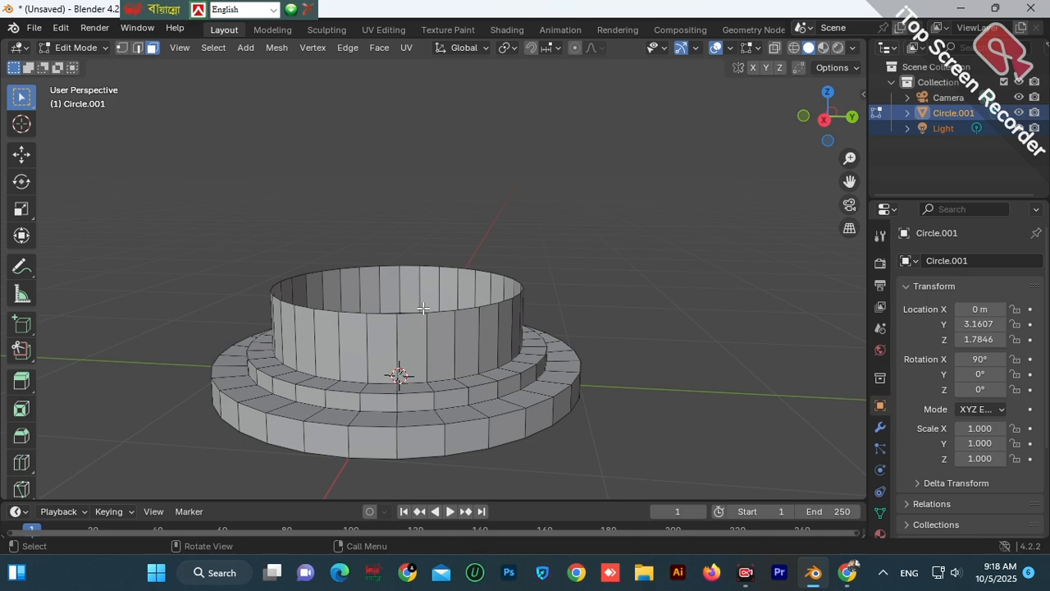
scroll(423, 309, up, 3)
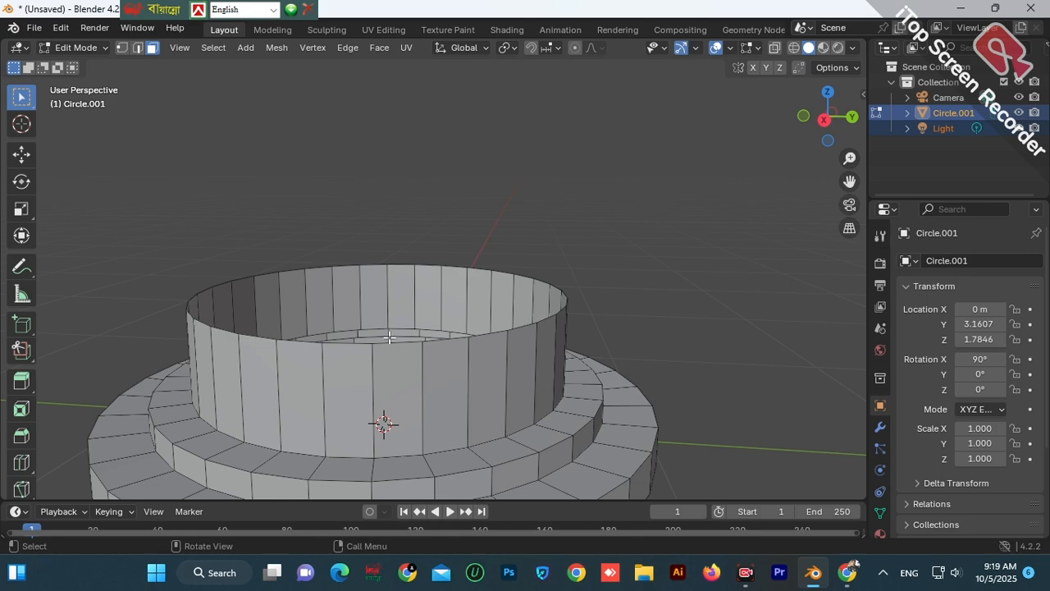
click(137, 48)
scroll(394, 260, up, 1)
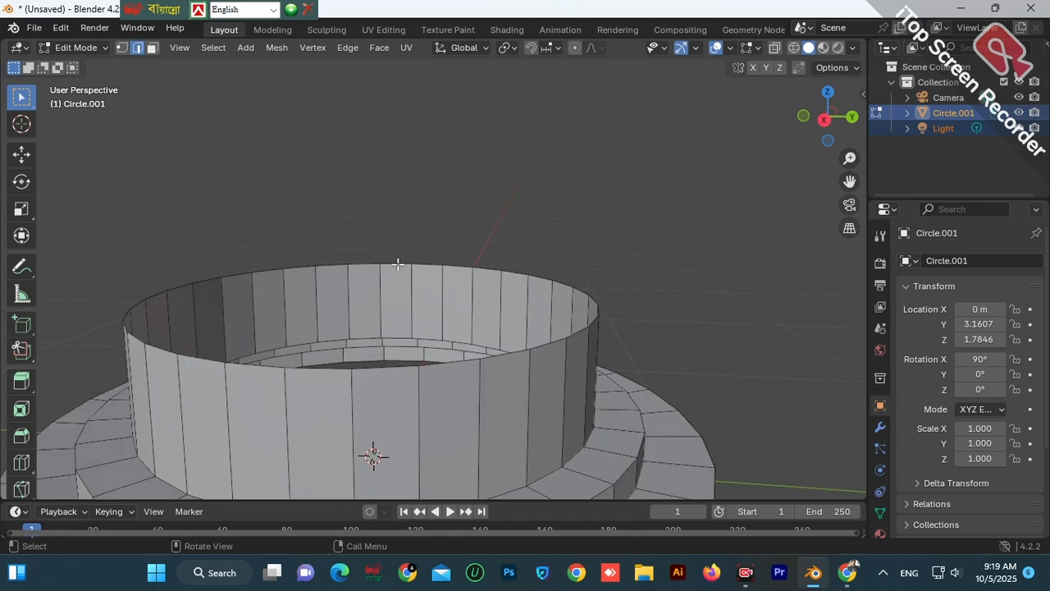
alt+click(376, 362)
scroll(386, 353, down, 2)
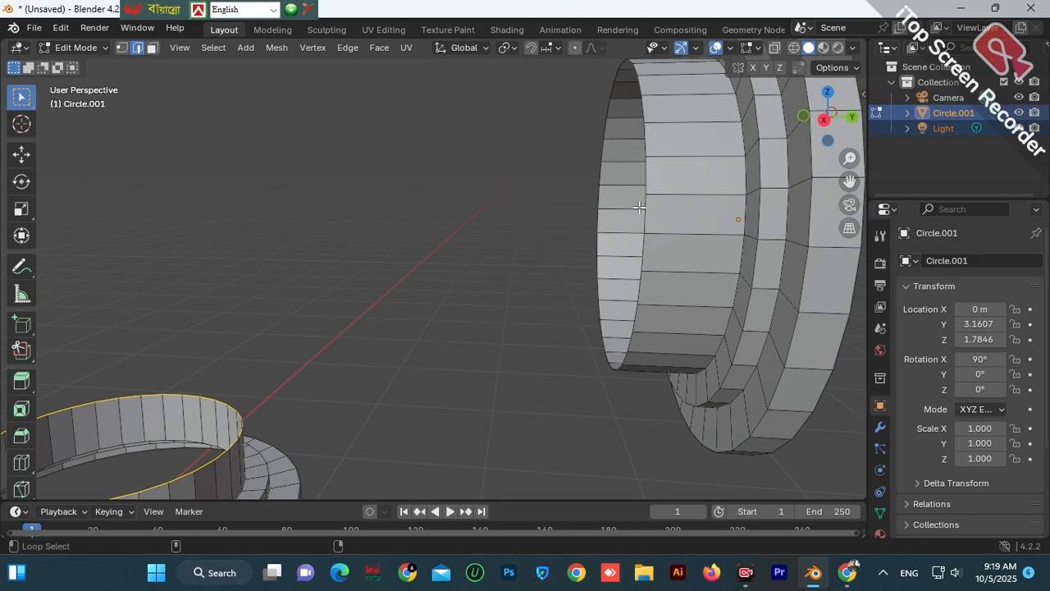
alt+click(640, 207)
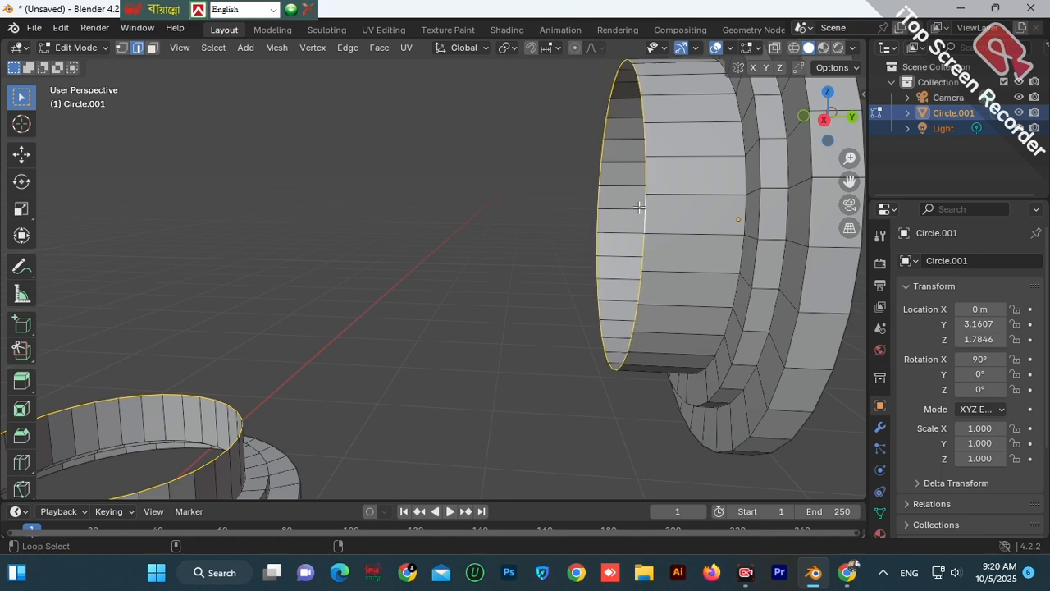
scroll(557, 232, down, 5)
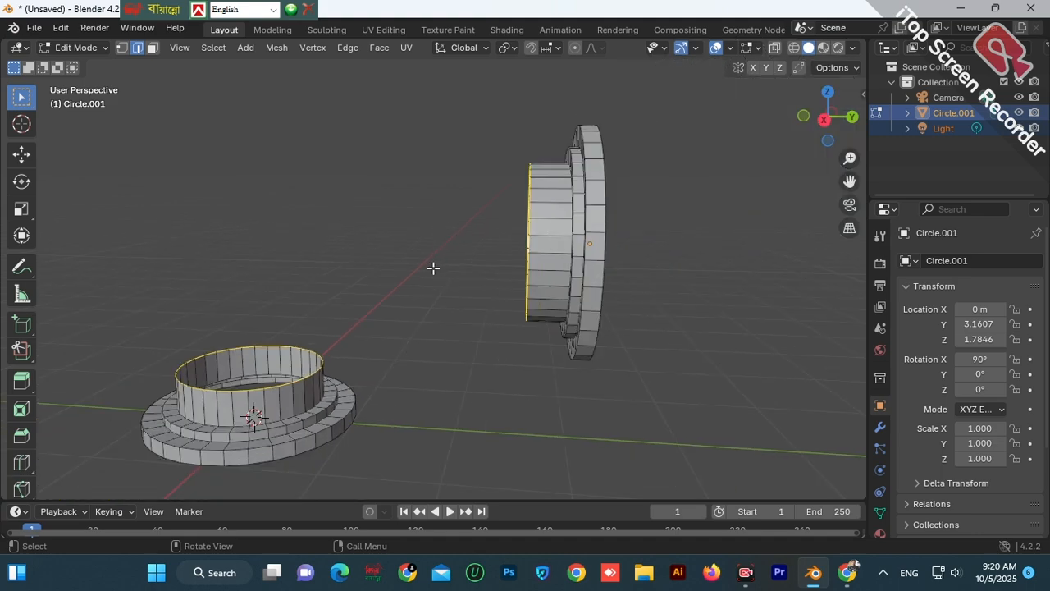
Bridge the two selected rim edge loops and set the bridge's number of cuts to 10
key(ctrl+e)
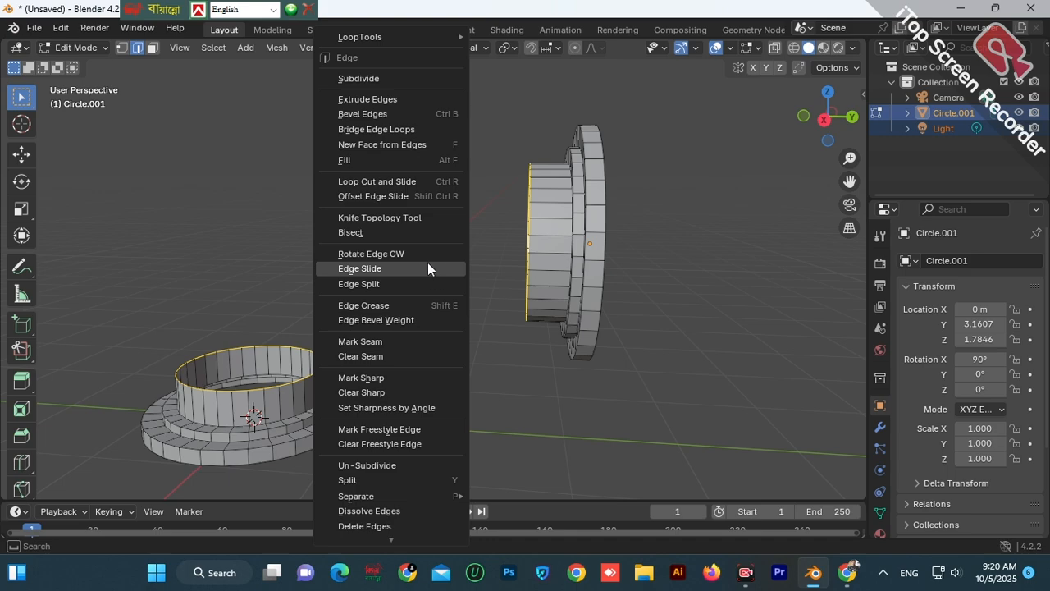
click(414, 129)
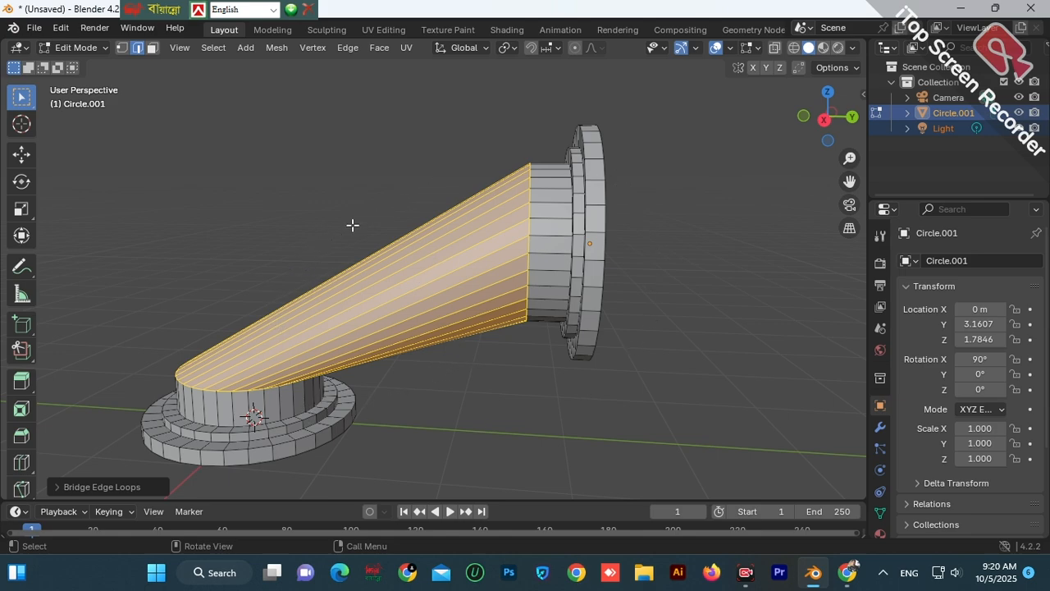
click(57, 486)
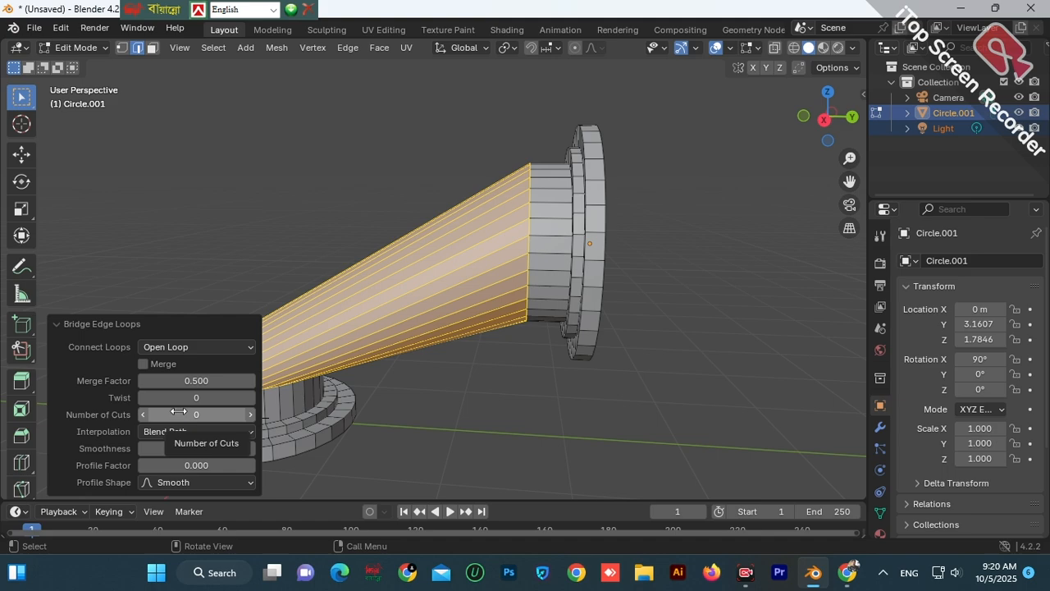
drag(178, 411, 213, 411)
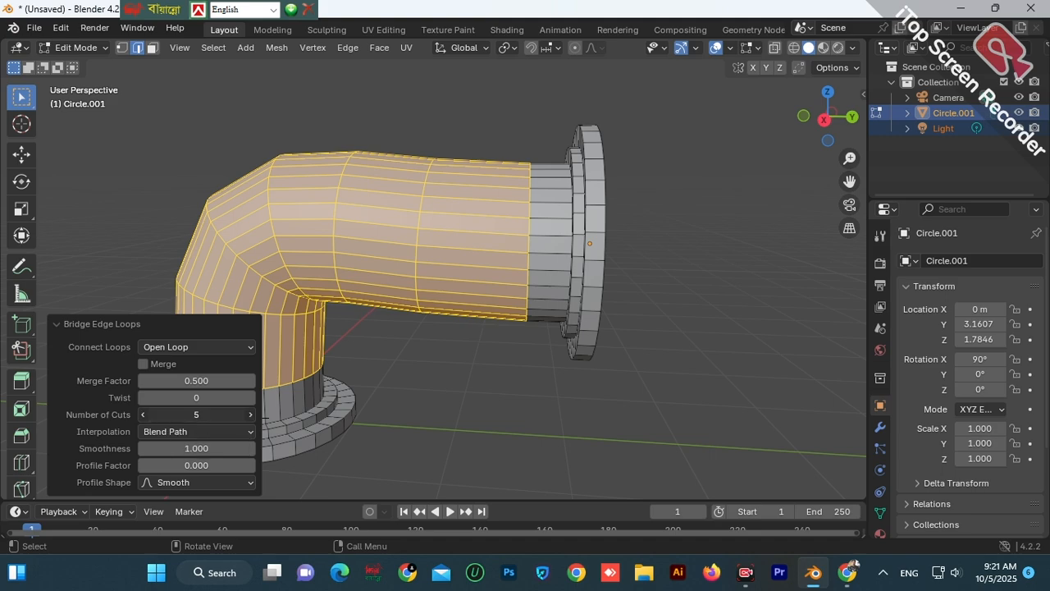
drag(196, 414, 231, 415)
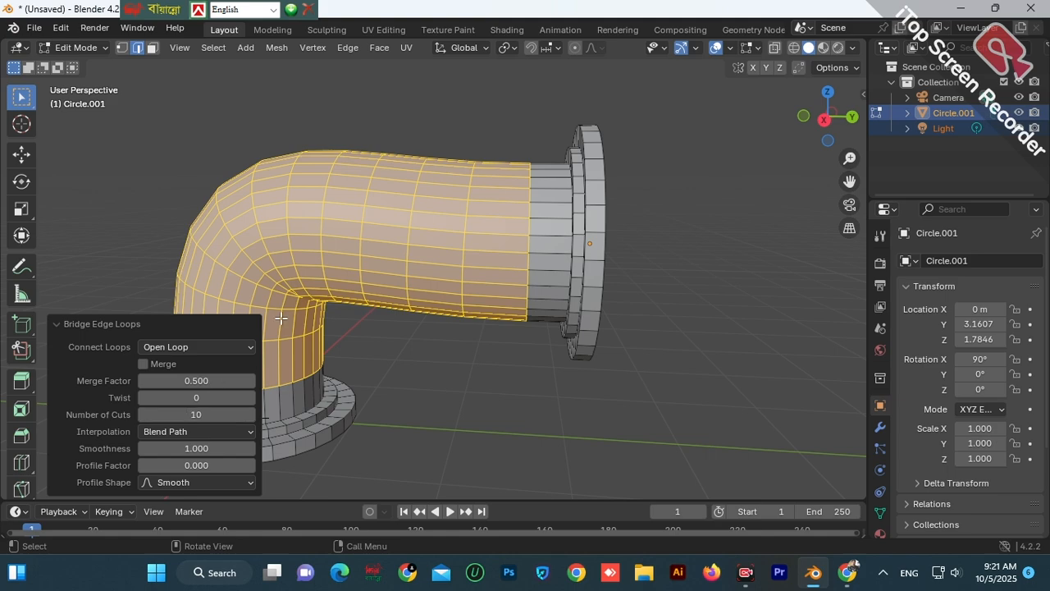
Clear the selection of the bridged pipe bend and inspect its mesh
scroll(392, 283, down, 2)
scroll(525, 265, down, 2)
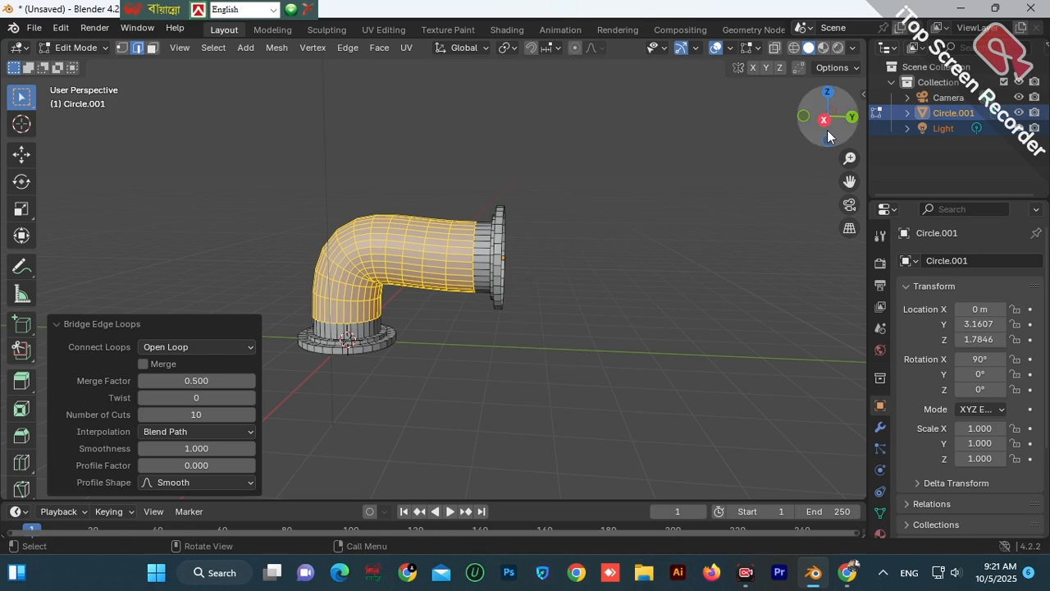
mouse_move(825, 127)
mouse_down()
mouse_move(808, 152)
mouse_move(829, 123)
mouse_move(853, 164)
mouse_move(849, 62)
mouse_move(829, 111)
mouse_up()
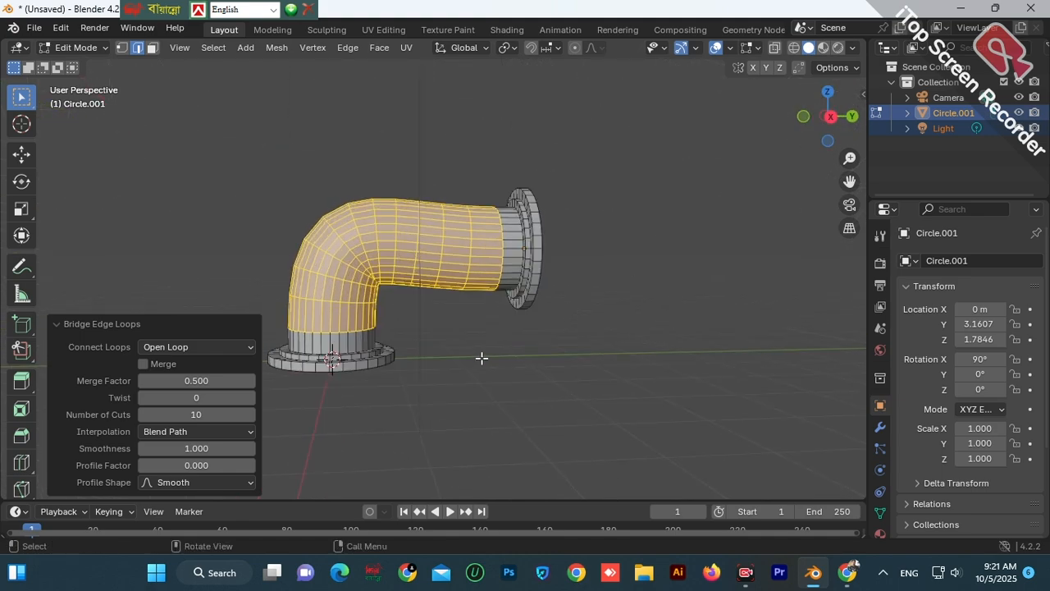
click(218, 225)
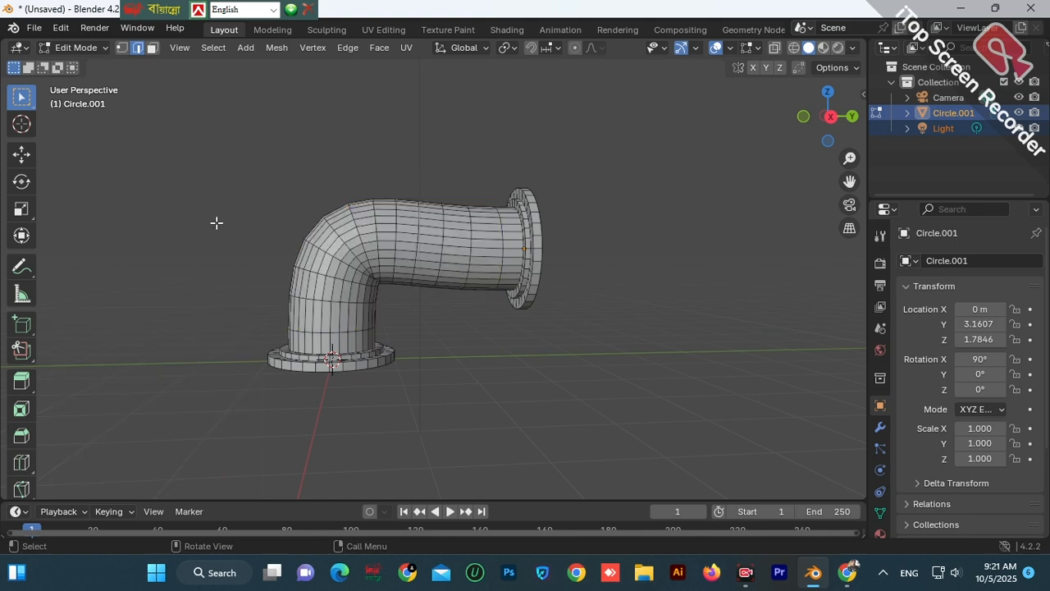
scroll(452, 320, up, 3)
scroll(452, 319, up, 2)
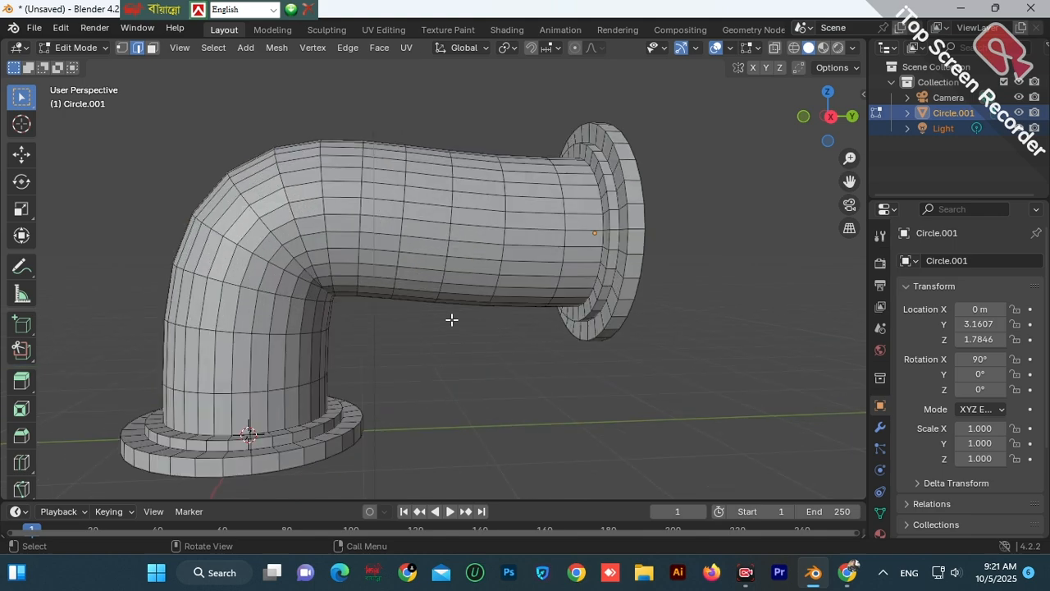
scroll(452, 319, down, 3)
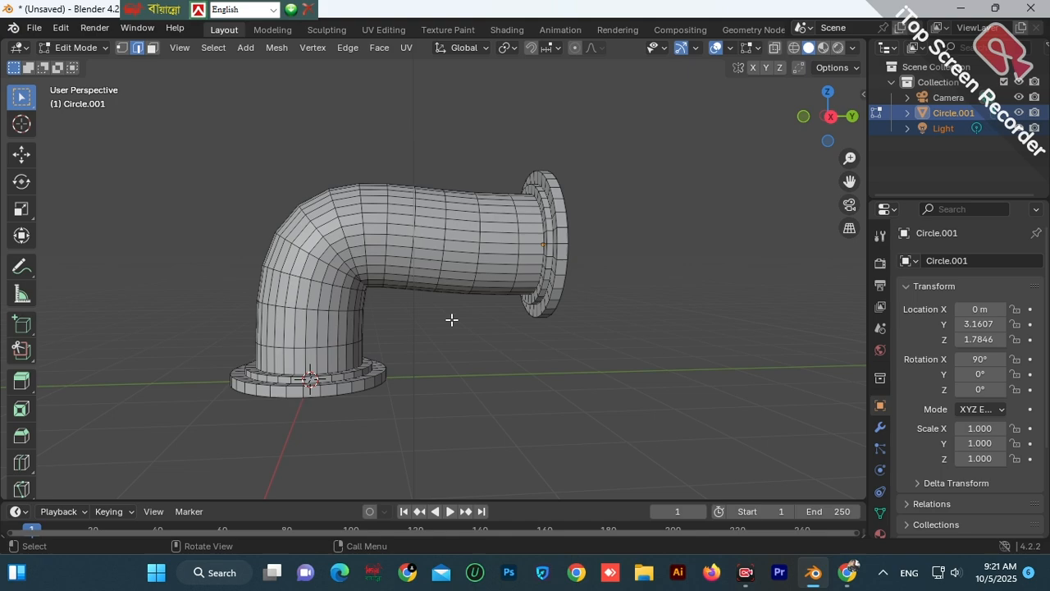
Return to Object Mode and deselect the flanged pipe elbow
click(104, 47)
click(95, 62)
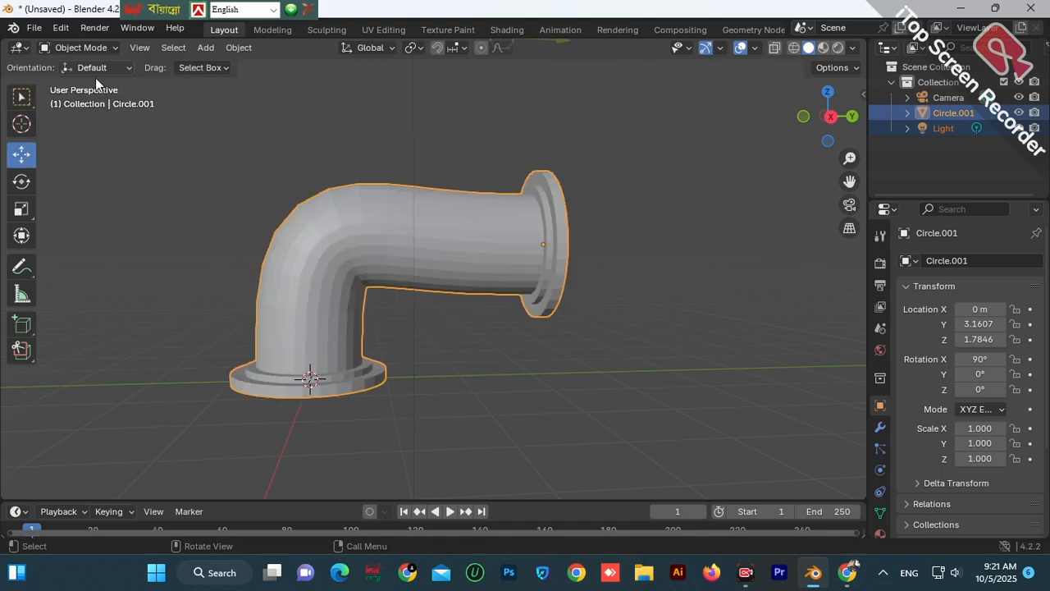
click(550, 352)
scroll(539, 339, up, 4)
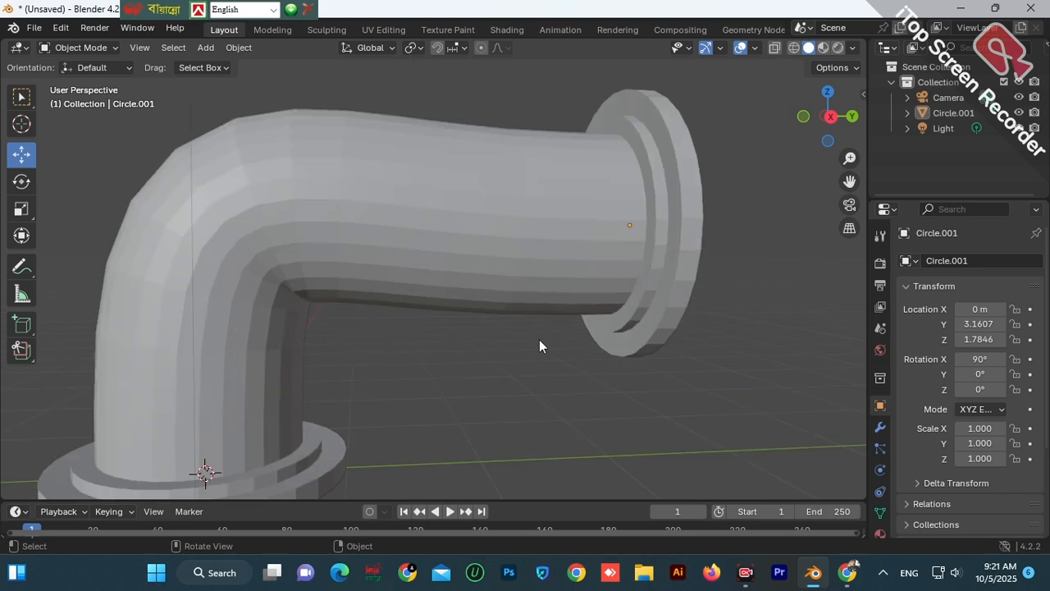
scroll(540, 339, down, 2)
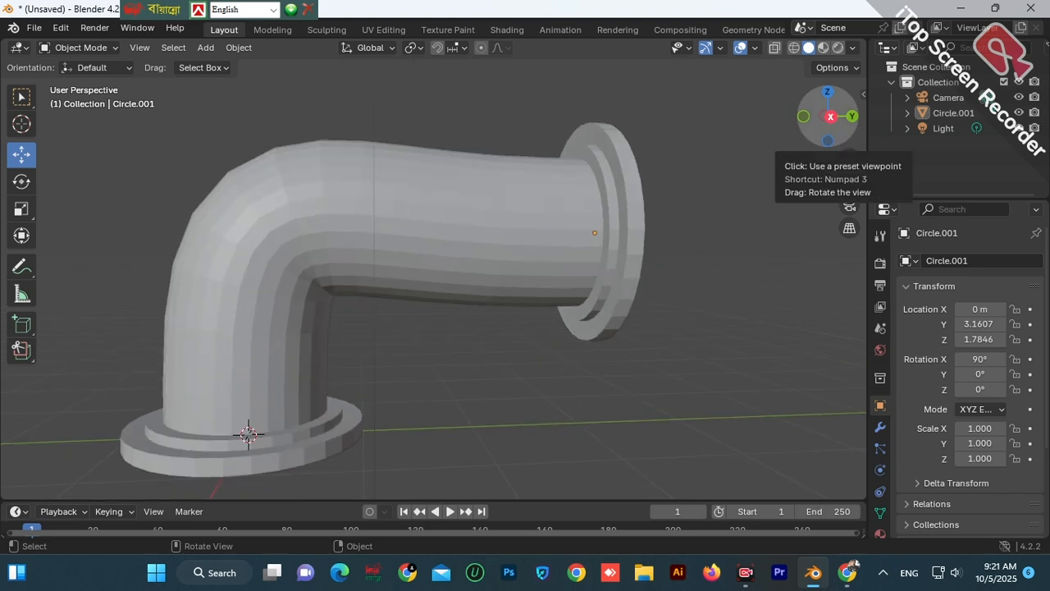
mouse_move(829, 115)
mouse_down()
mouse_move(850, 135)
mouse_move(796, 65)
mouse_move(672, 74)
mouse_move(714, 136)
mouse_move(710, 73)
mouse_move(829, 115)
mouse_move(834, 127)
mouse_up()
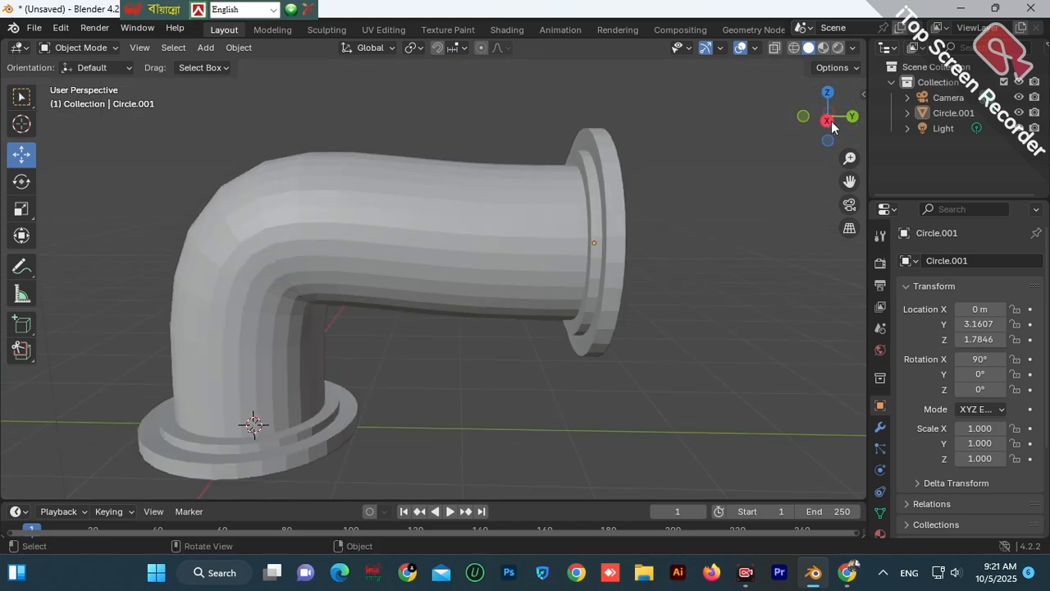
scroll(546, 285, down, 2)
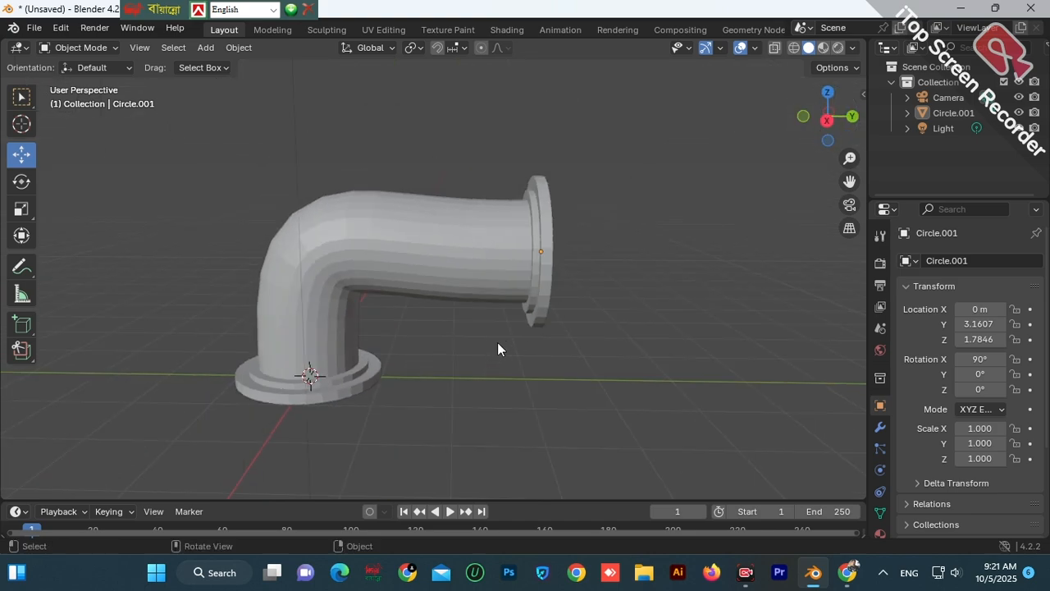